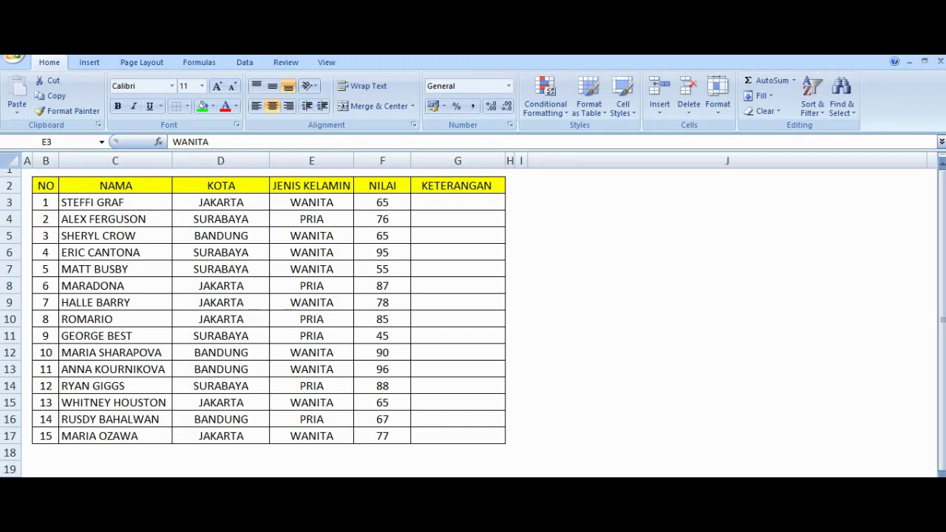
left_click(458, 203)
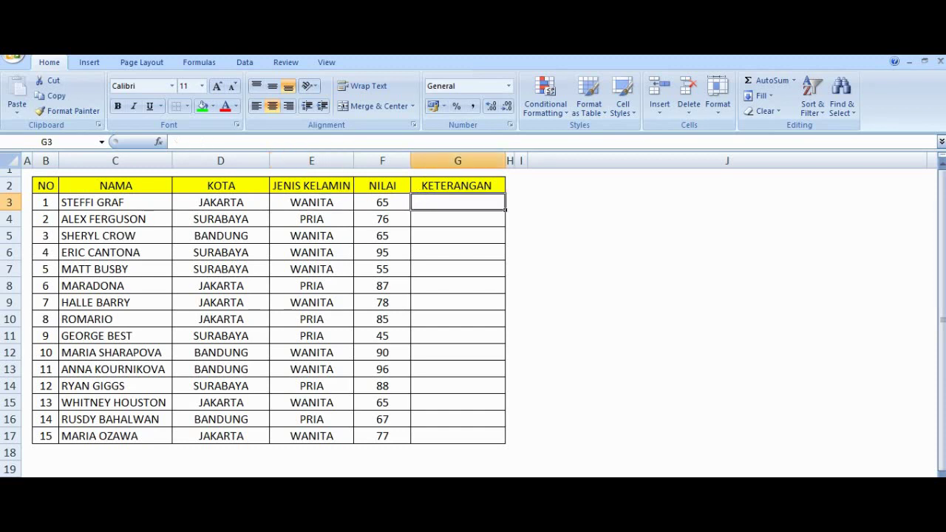
left_click(521, 211)
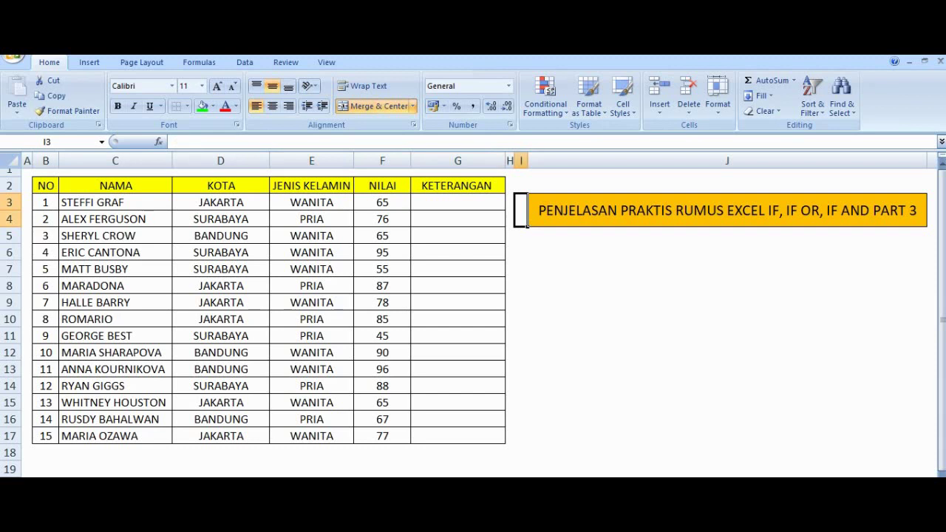
key("Down")
key("Down")
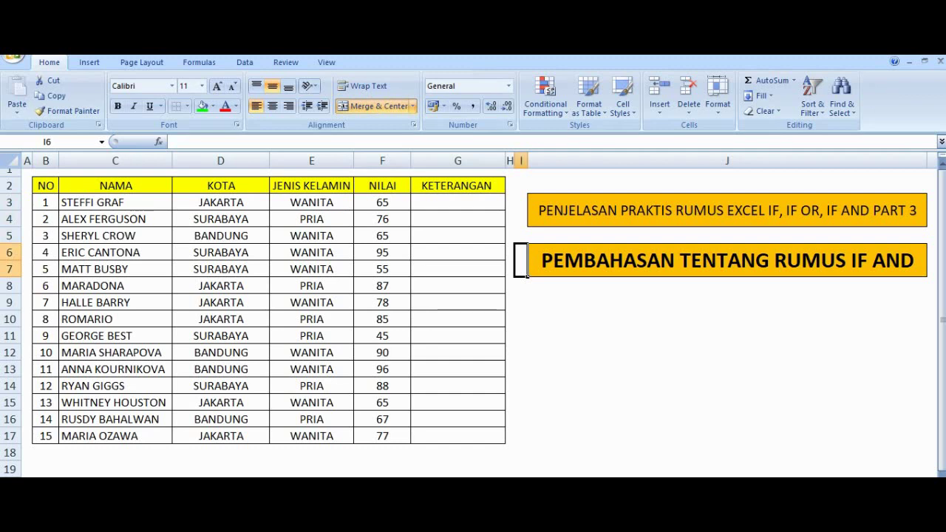
key("Down")
key("Down")
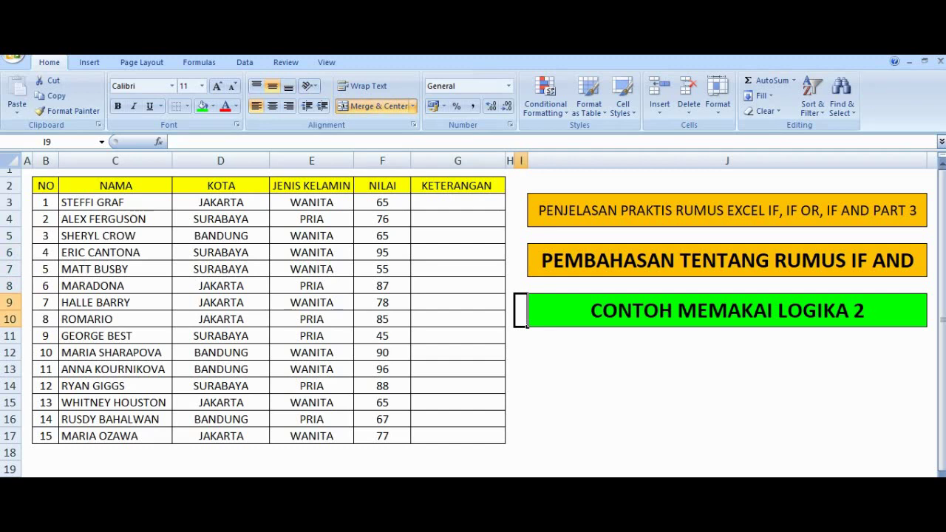
Start an IF formula with a nested AND function in cell G3 of the KETERANGAN column.
left_click(457, 202)
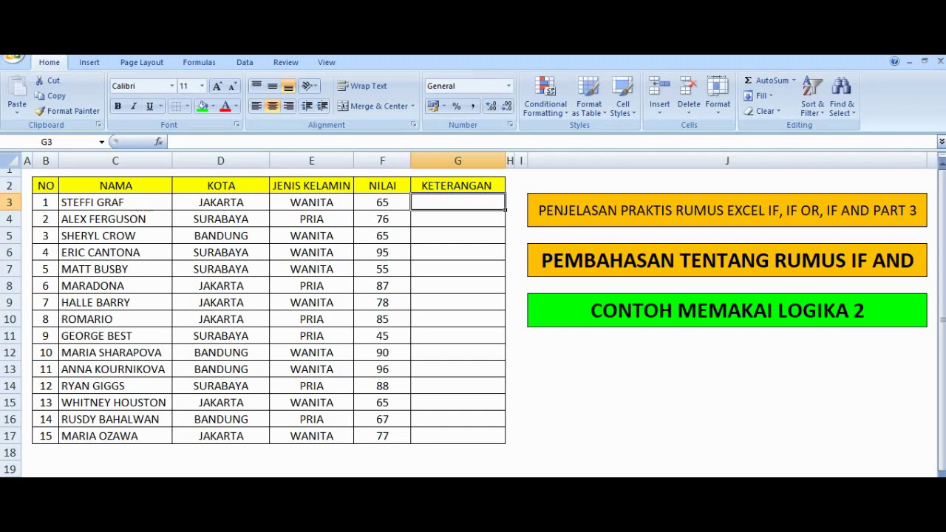
type("=IF(")
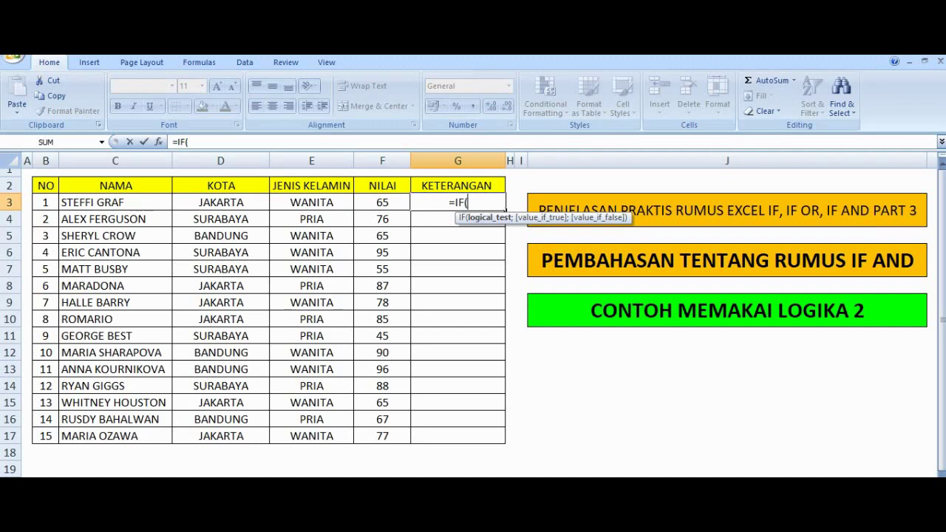
type("A")
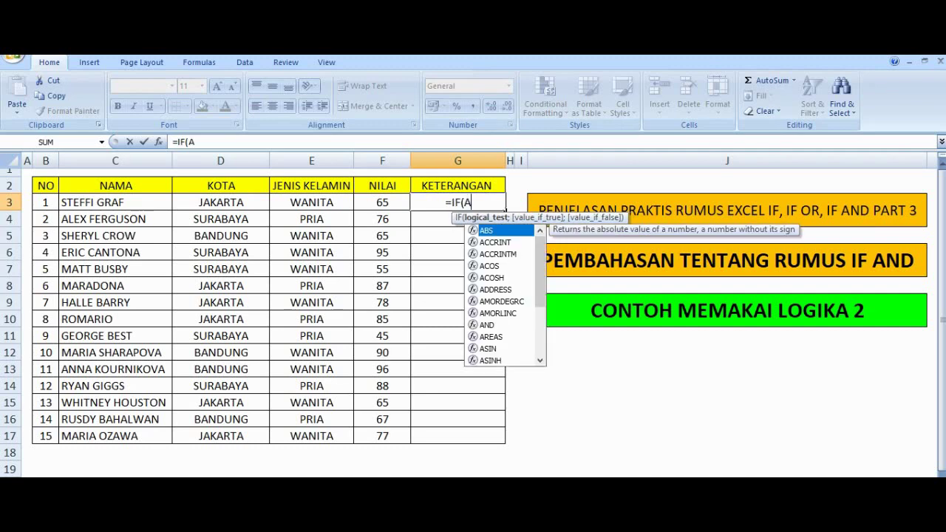
type("ND(")
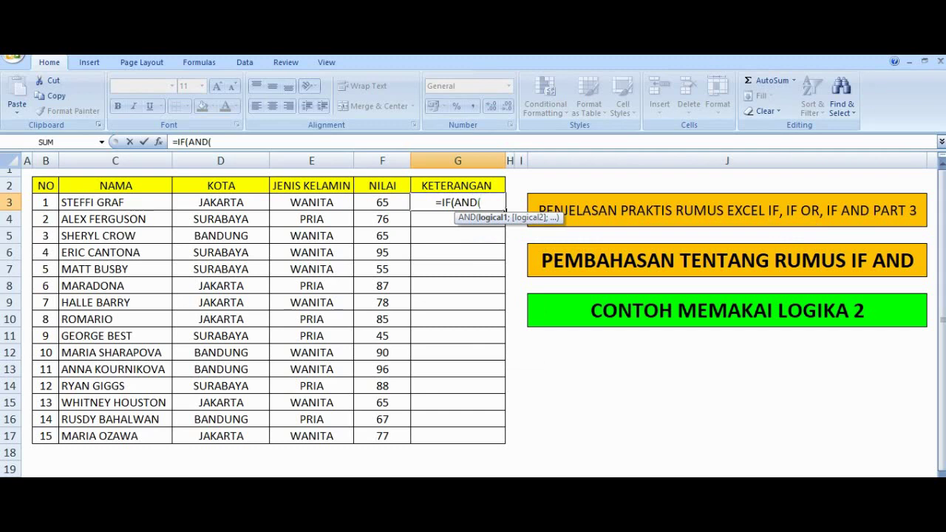
Enter D3="SURABAYA" as the first condition of the AND function in G3.
key("Left")
key("Left")
key("Left")
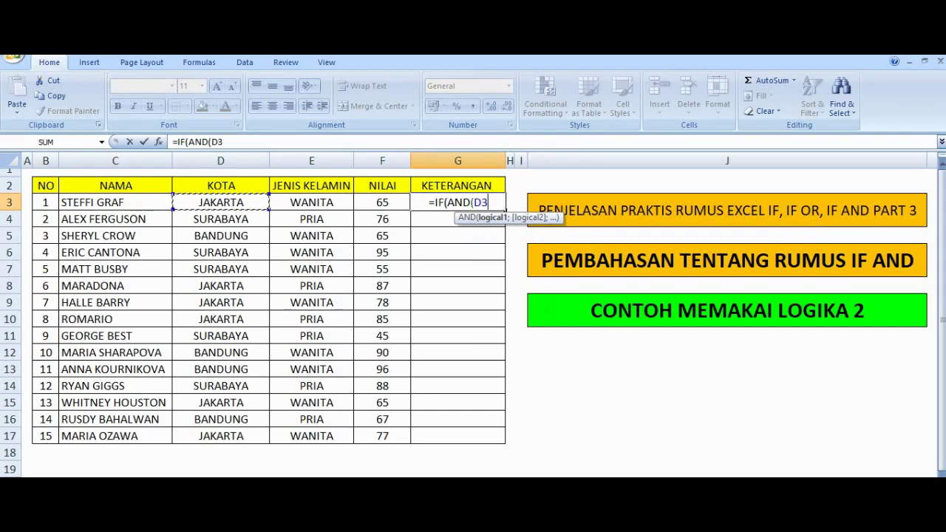
type("=")
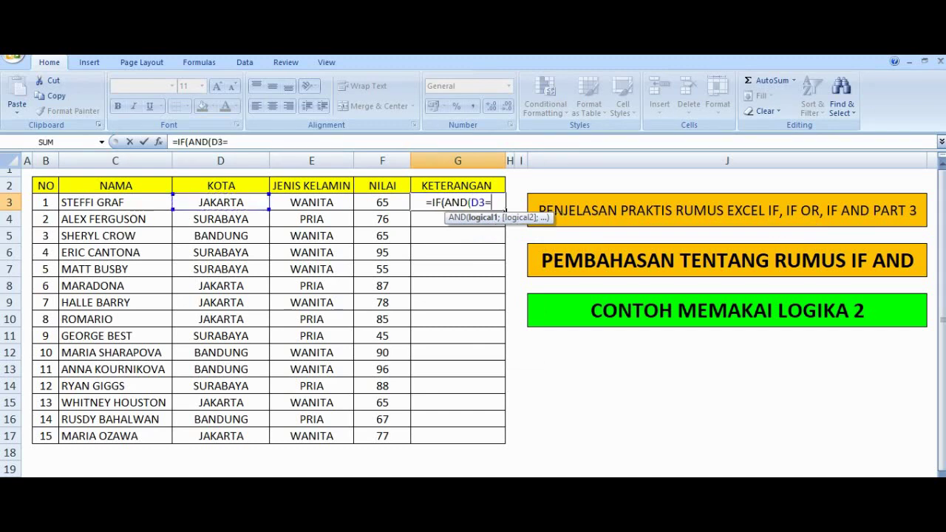
type("\"")
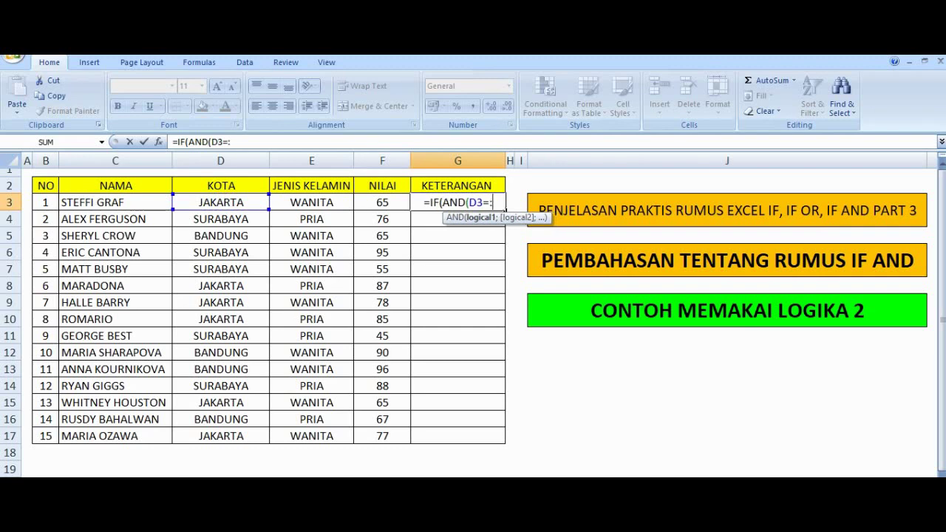
type("SR")
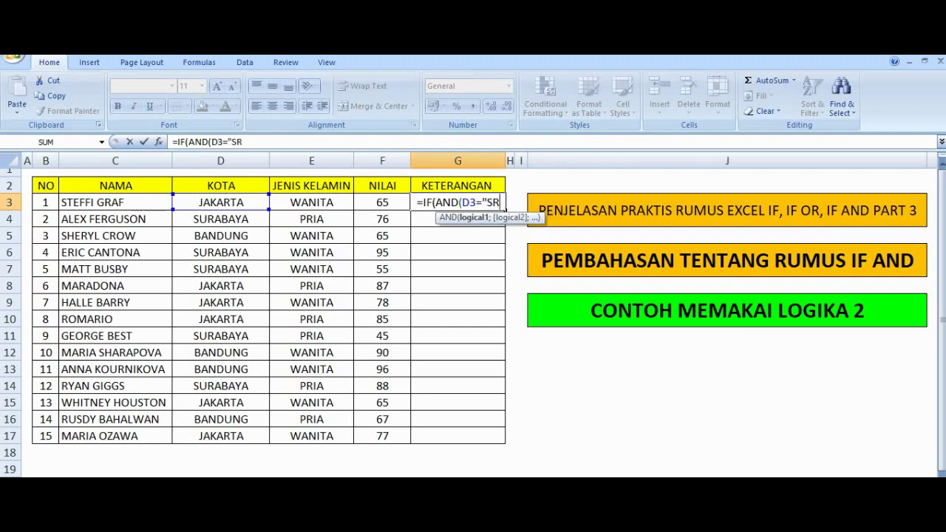
key("BackSpace")
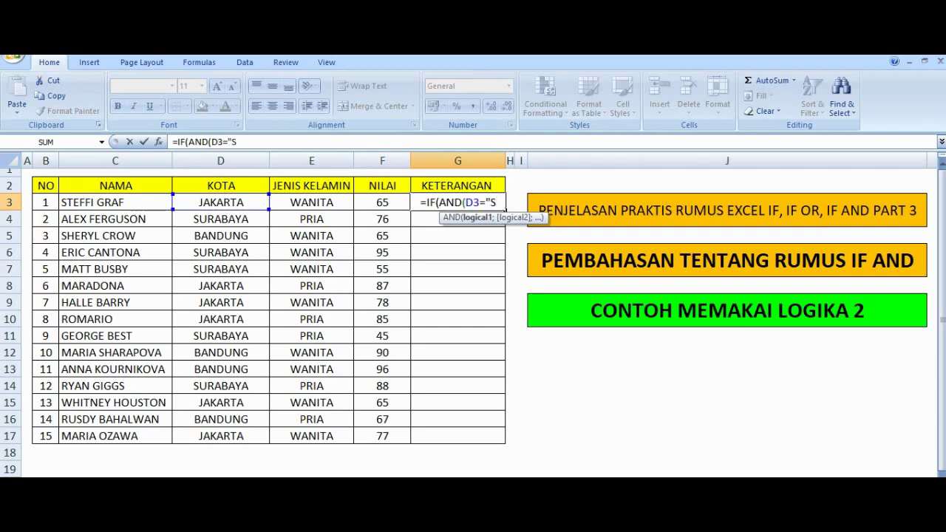
type("UA")
key("BackSpace")
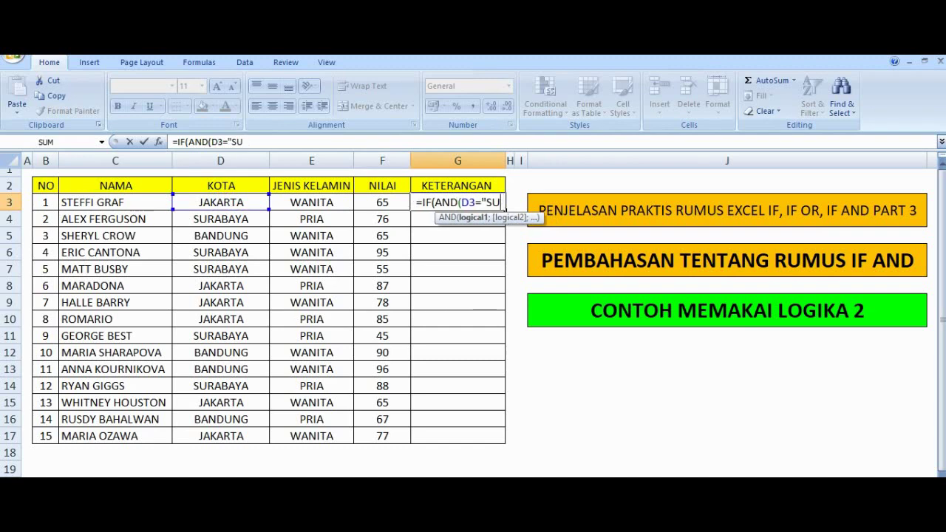
type("RABAYA")
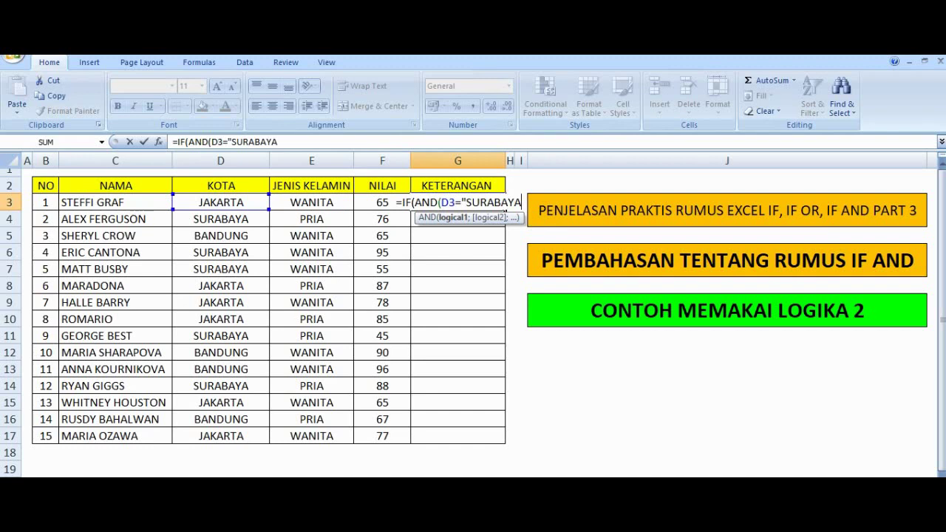
type("\";")
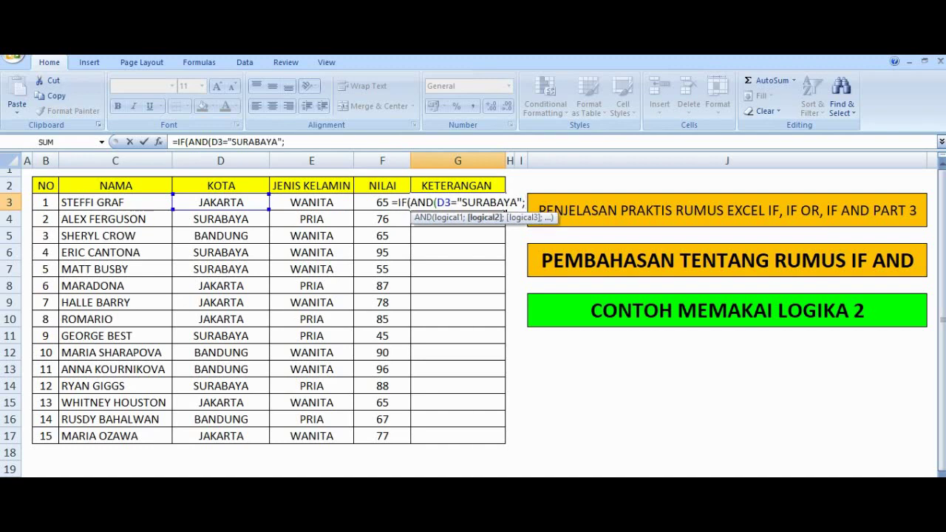
Add E3="PRIA" as the second condition and close the AND function.
left_click(312, 202)
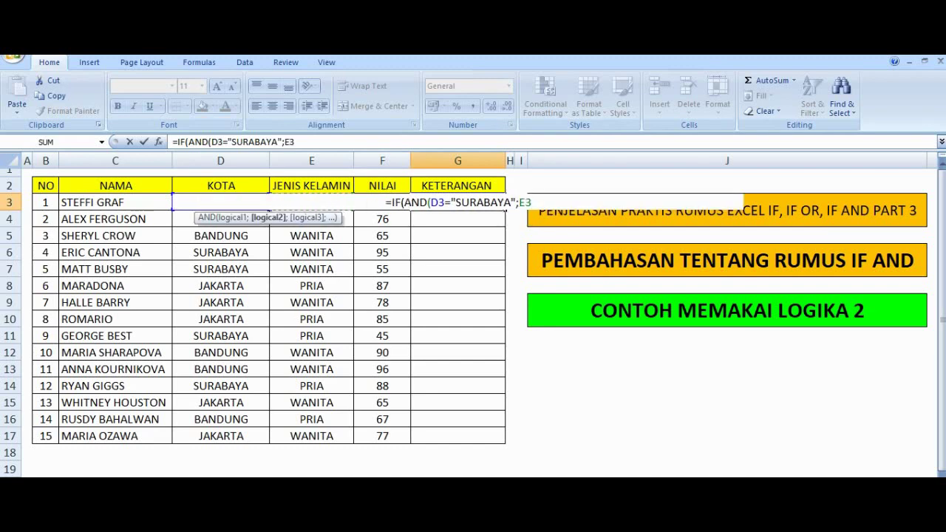
type("=")
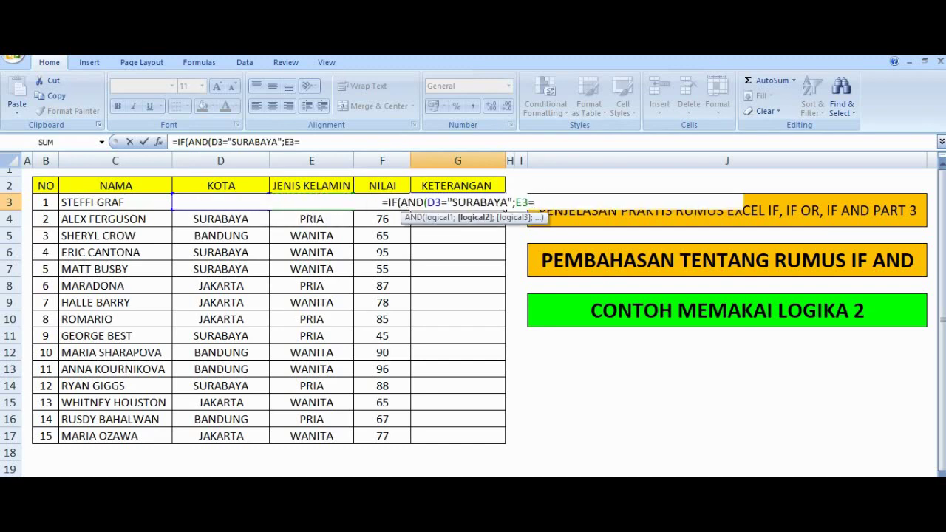
type("\"PRIA")
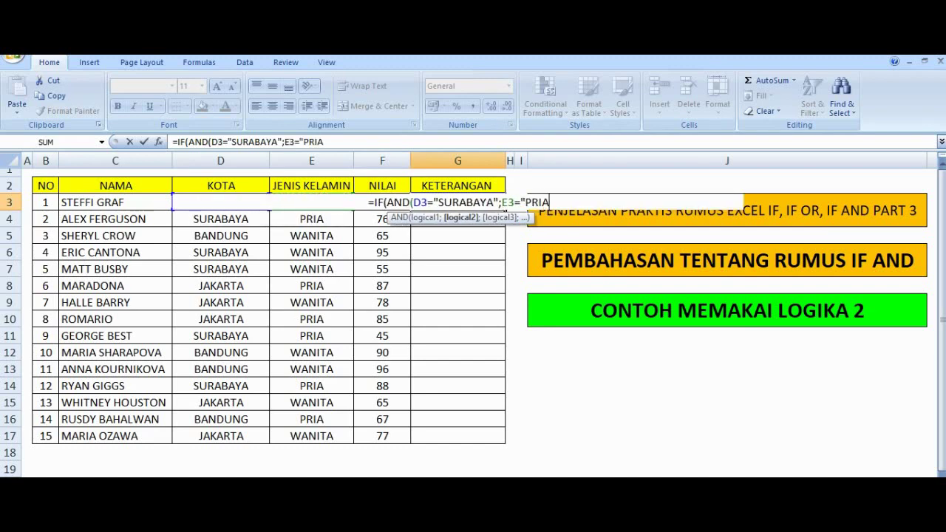
type("\"")
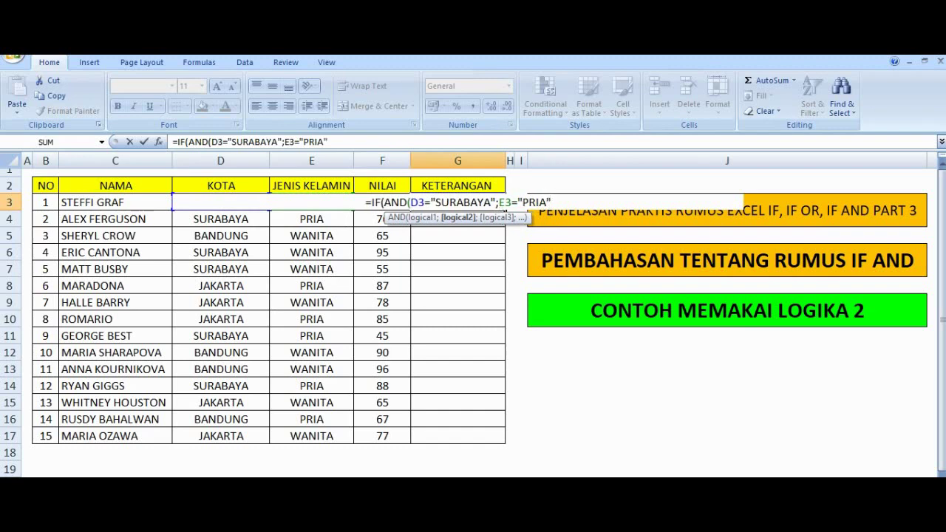
type(");")
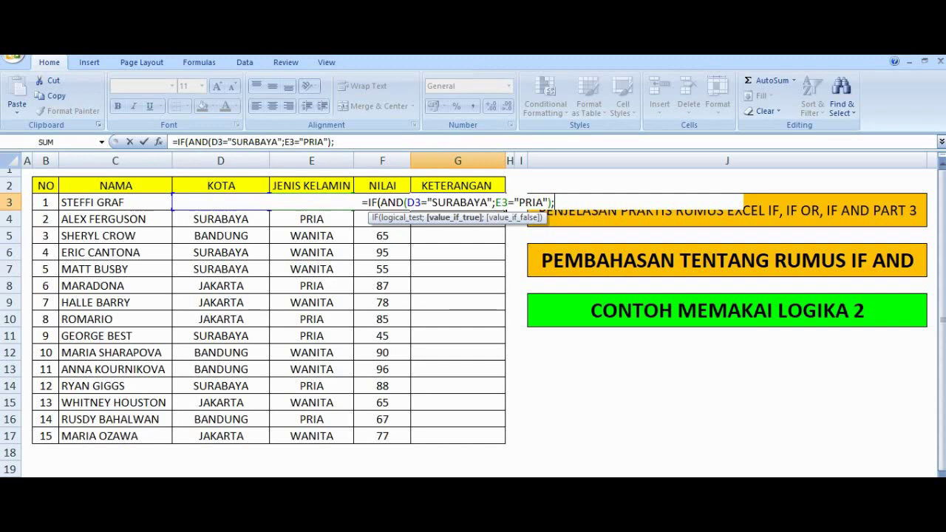
Complete the G3 formula to return "MASUK" if true and "TIDAK MASUK" otherwise, and fill it down to G17.
type("\"MASU")
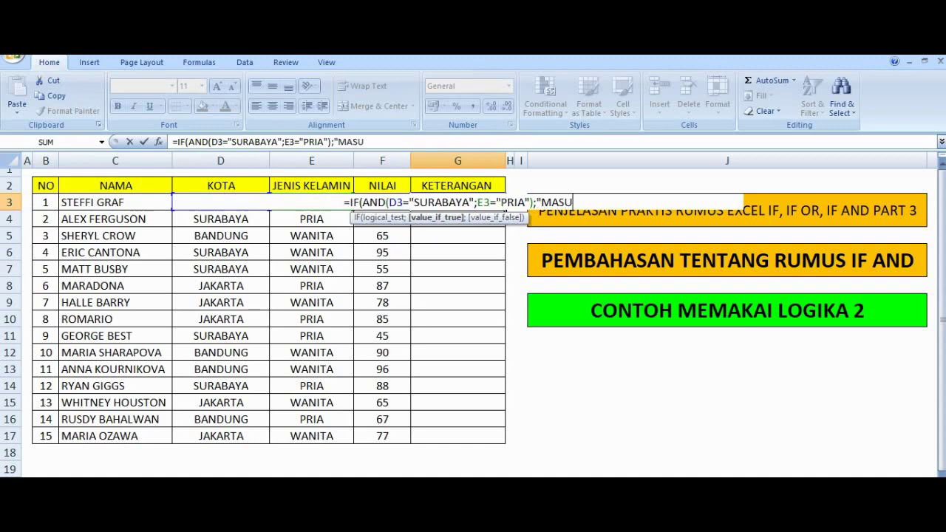
type("K\";\"")
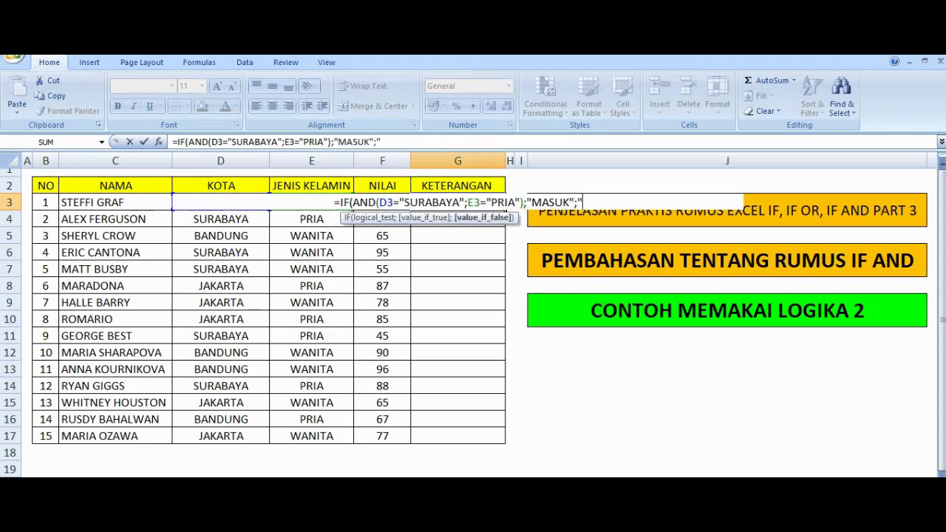
type("TIDAK M")
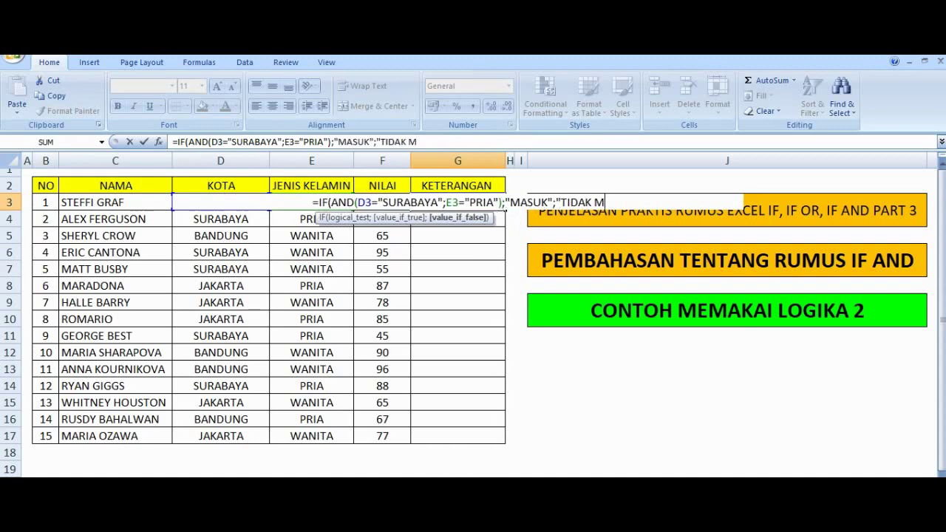
type("ASUK\"")
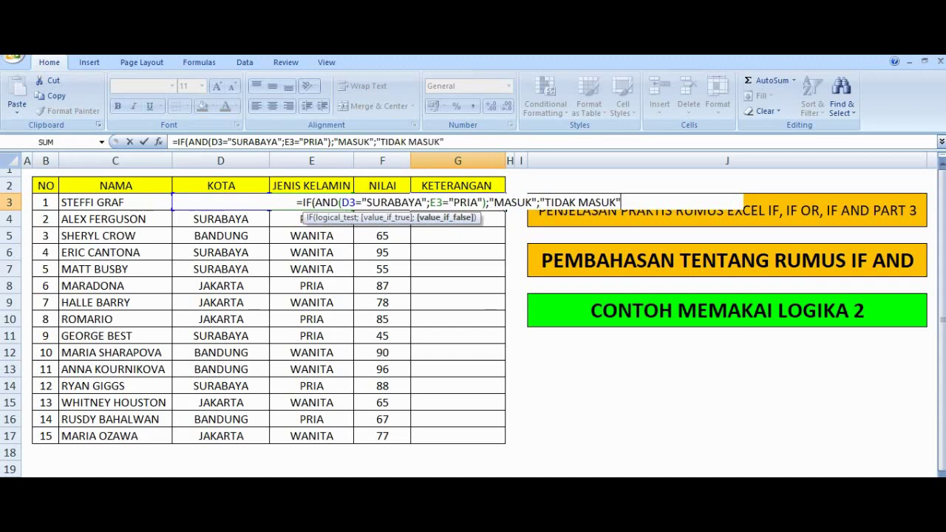
key("Return")
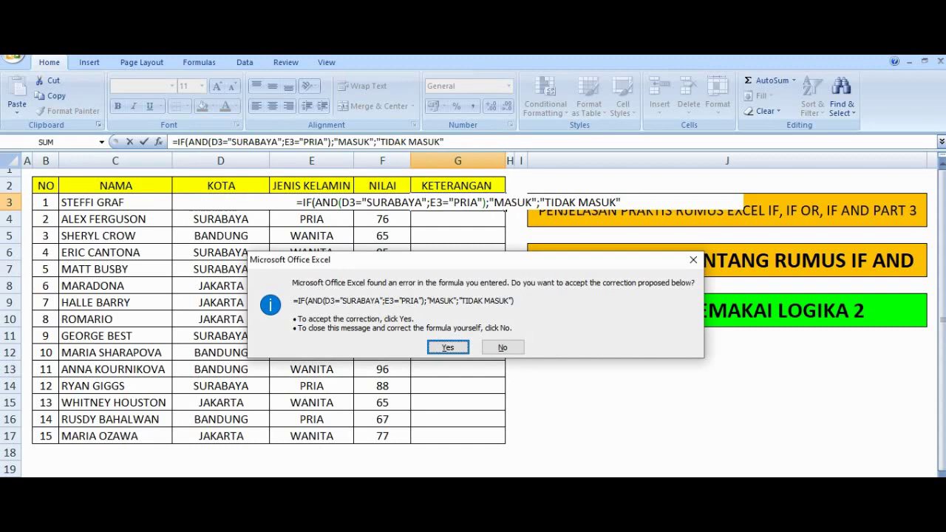
key("Return")
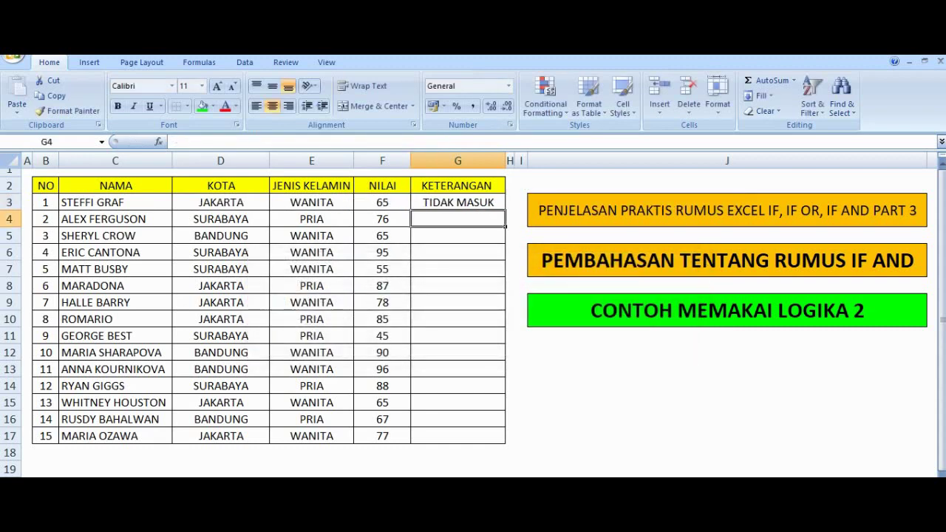
left_click(459, 202)
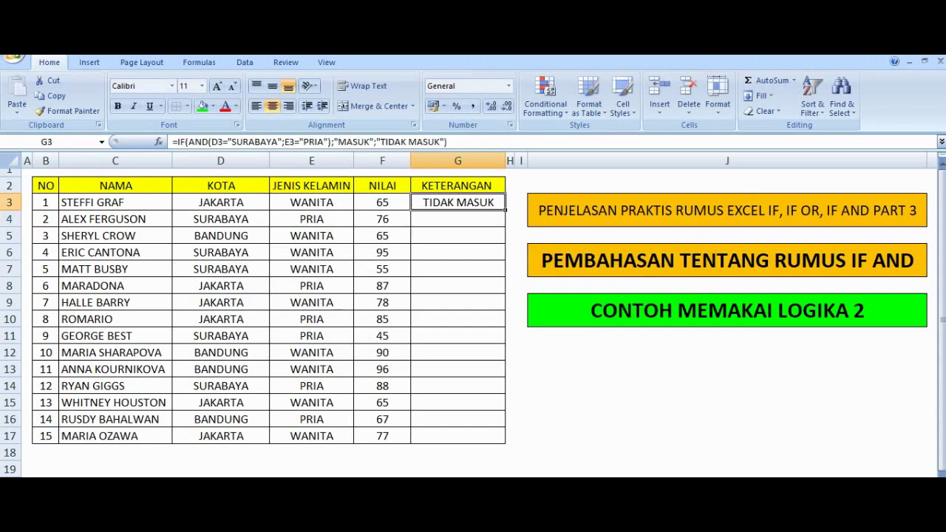
double_click(506, 210)
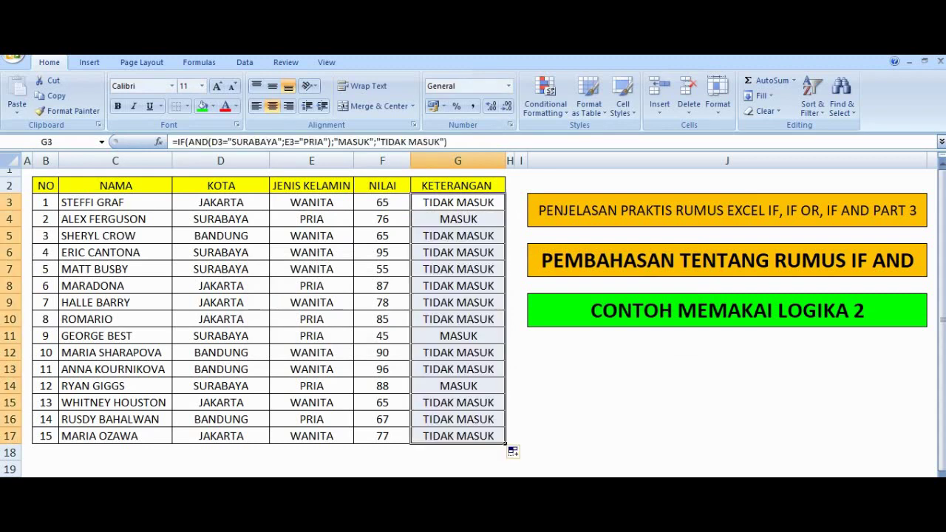
Fill the MASUK cells G4, G11 and G14 with green.
left_click(458, 219)
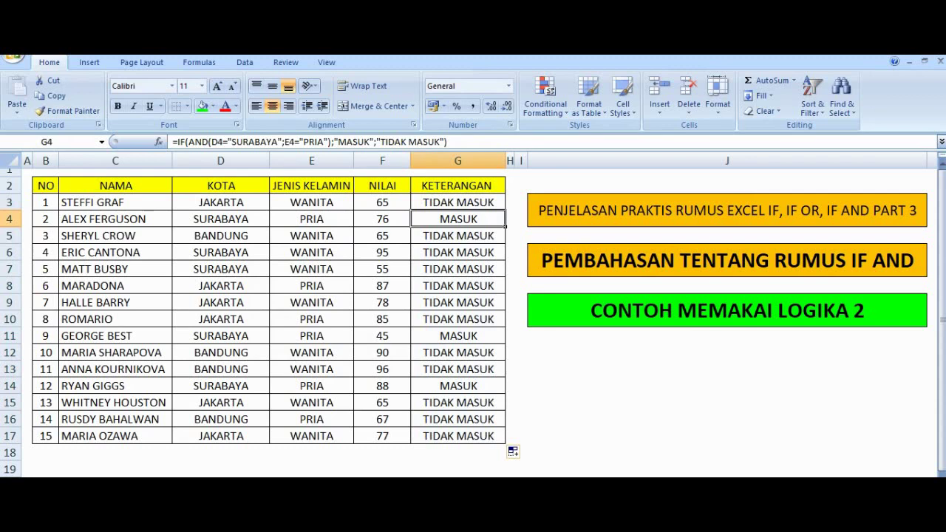
left_click(459, 336, "ctrl")
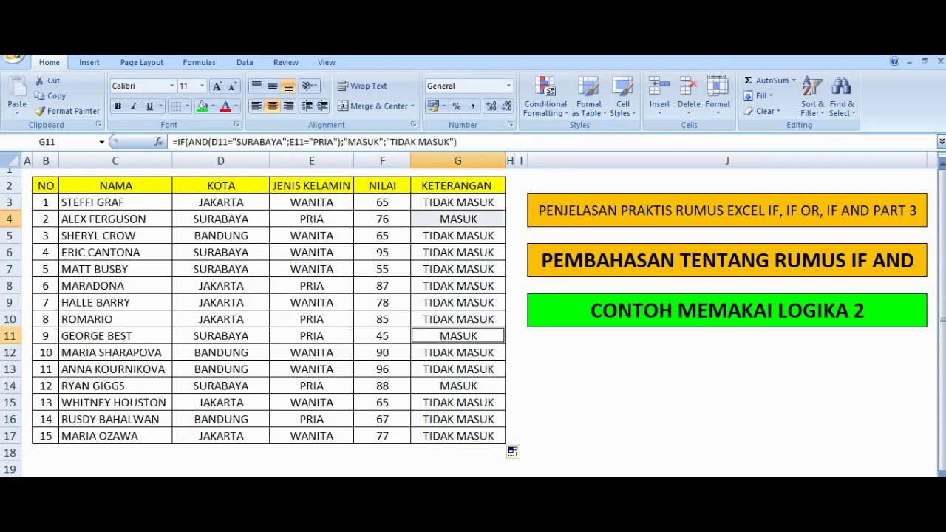
left_click(459, 386, "ctrl")
left_click(202, 105)
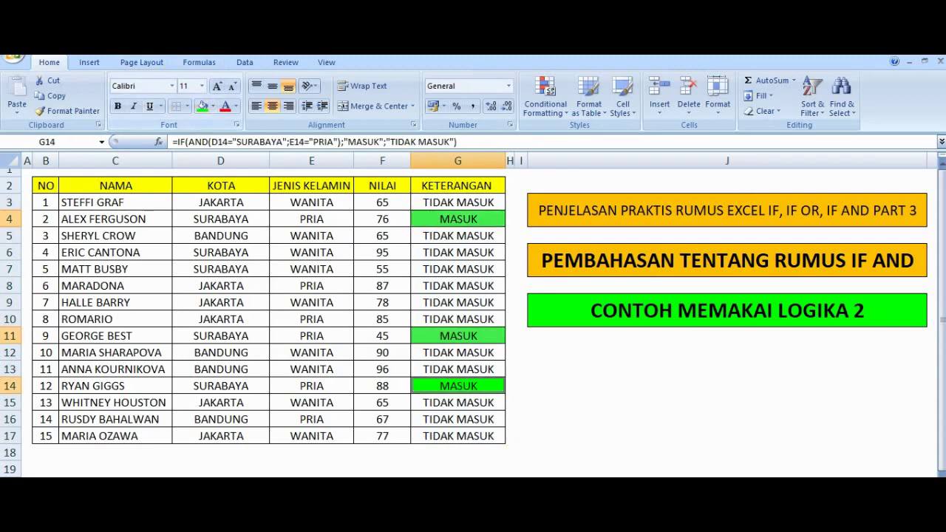
left_click(458, 219)
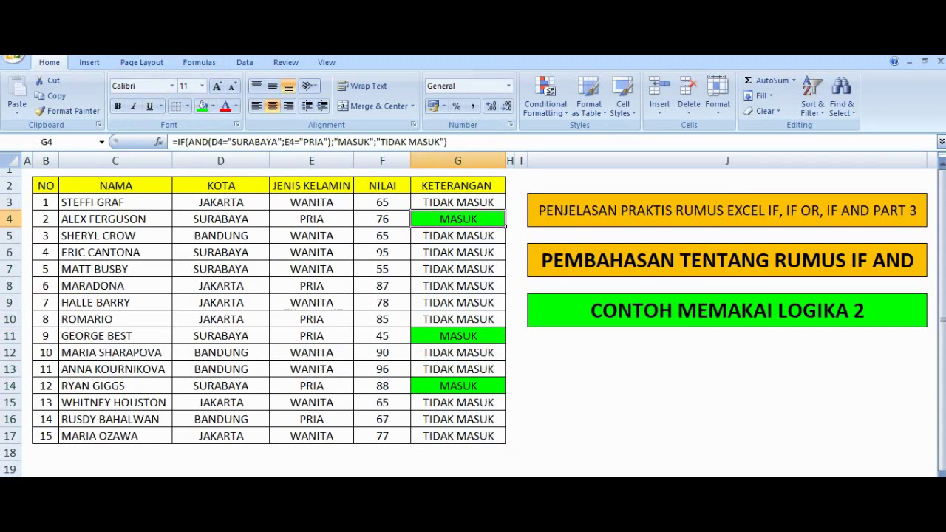
left_click(10, 219)
key("ctrl+c")
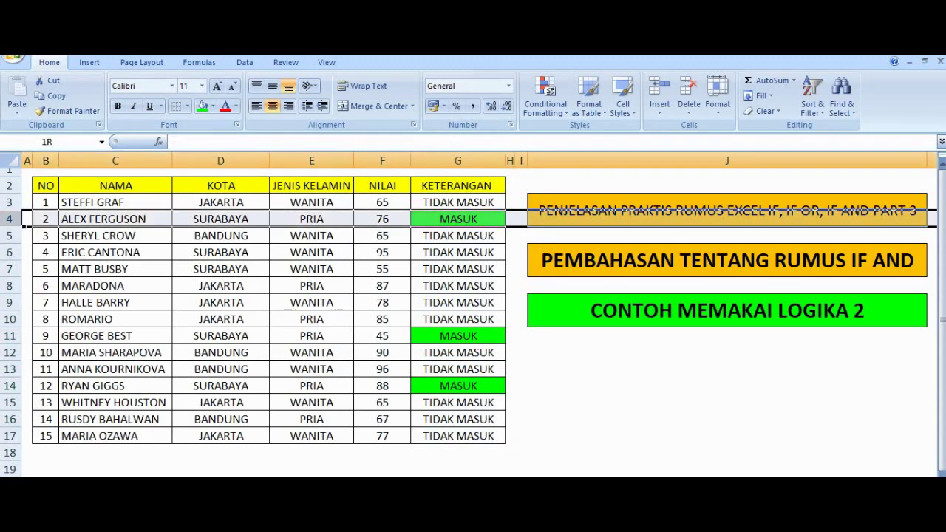
left_click(501, 223)
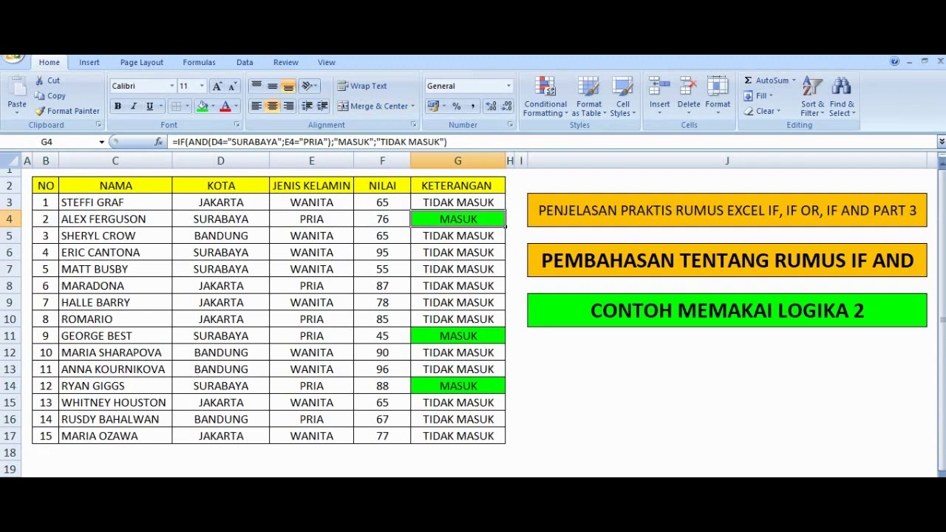
Compare the city and gender in rows 4, 6 and 8 with the KETERANGAN results in column G.
left_click(221, 219)
left_click(312, 219)
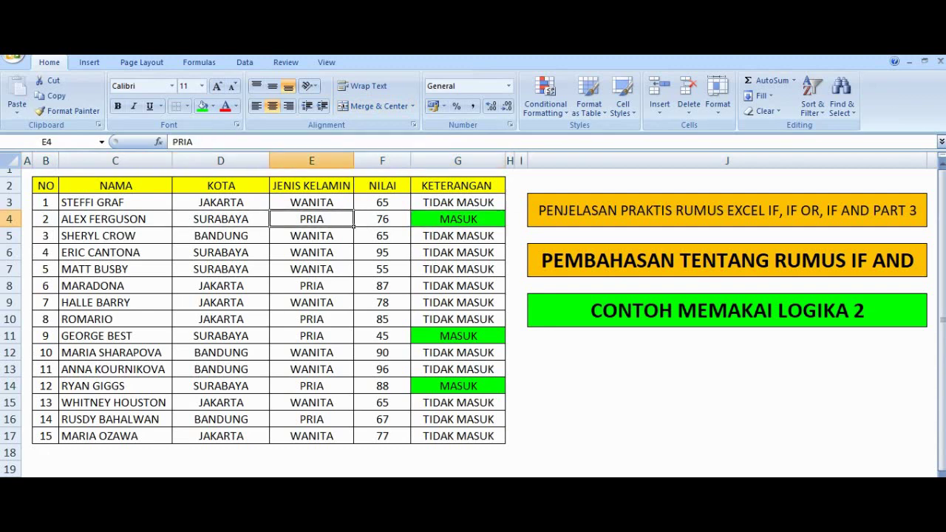
left_click(504, 223)
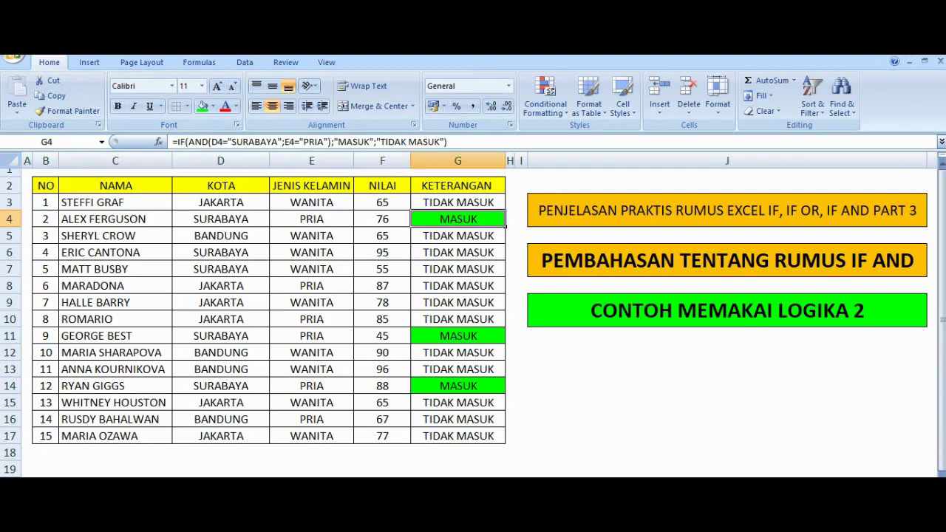
left_click(458, 252)
left_click_drag(221, 253, 458, 252)
left_click(458, 220)
left_click(311, 220)
left_click(459, 219)
left_click_drag(221, 286, 312, 286)
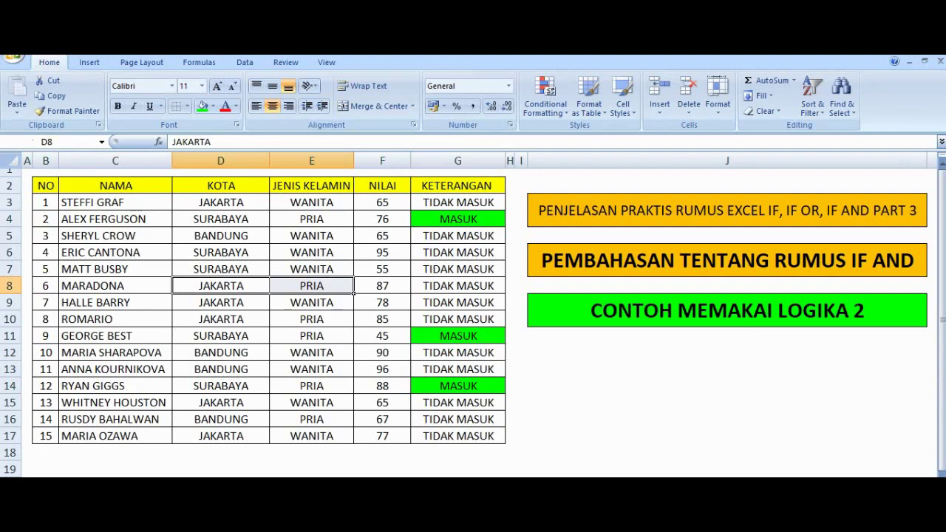
left_click(458, 253)
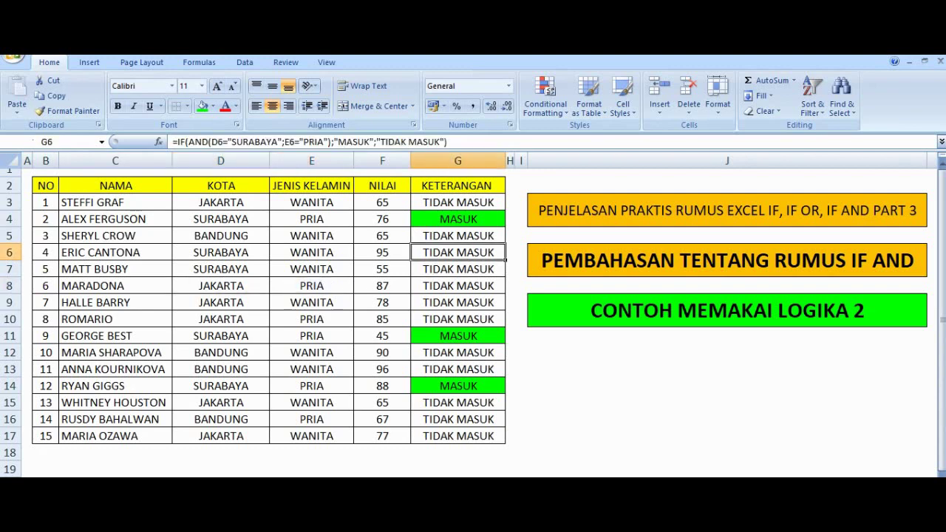
left_click(521, 361)
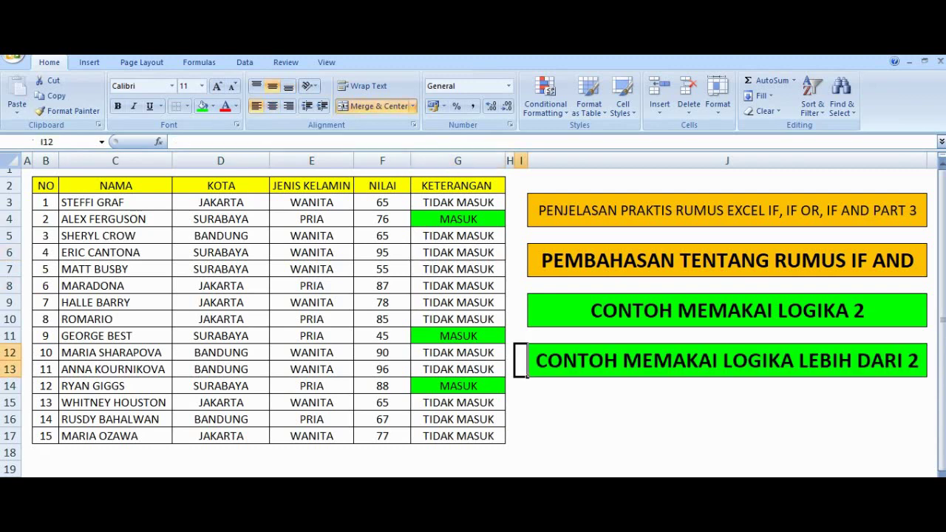
Remove the fill colour from G3:G17 and clear the formulas in that range.
left_click_drag(458, 201, 458, 436)
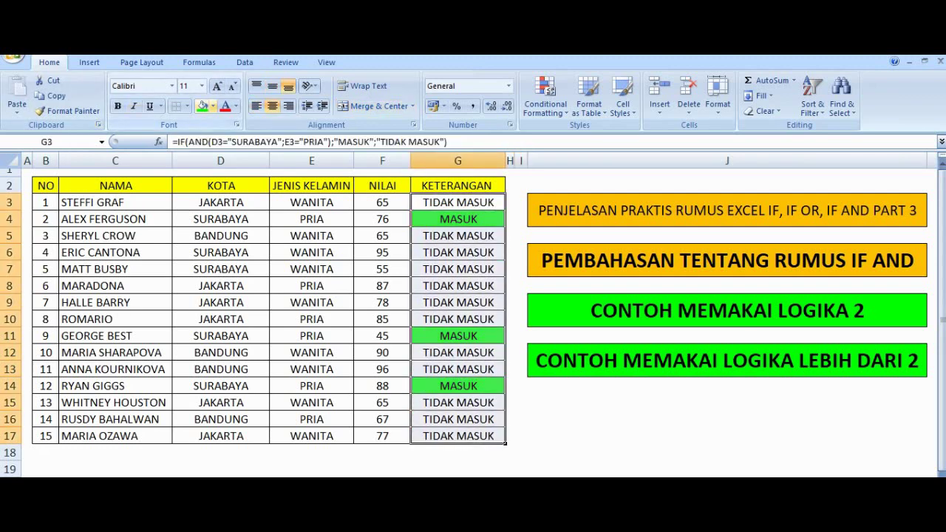
left_click(212, 105)
left_click(230, 251)
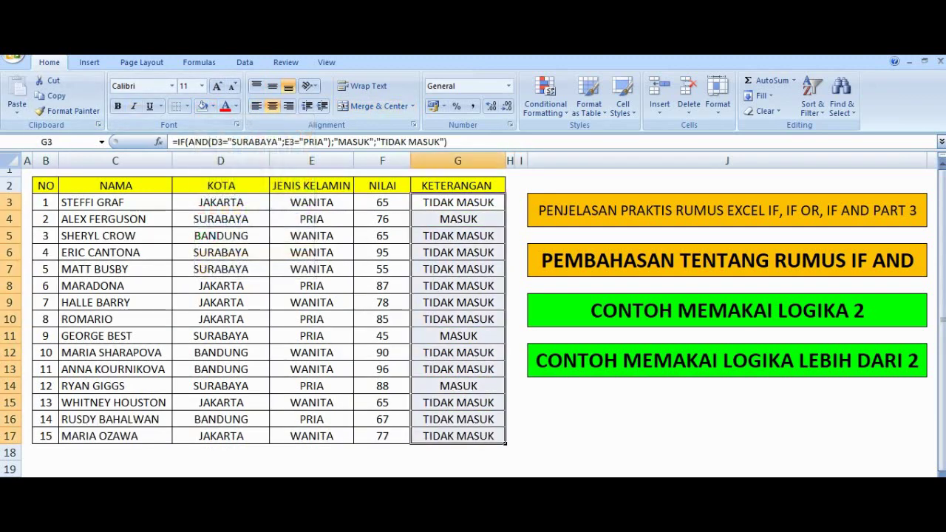
key("Delete")
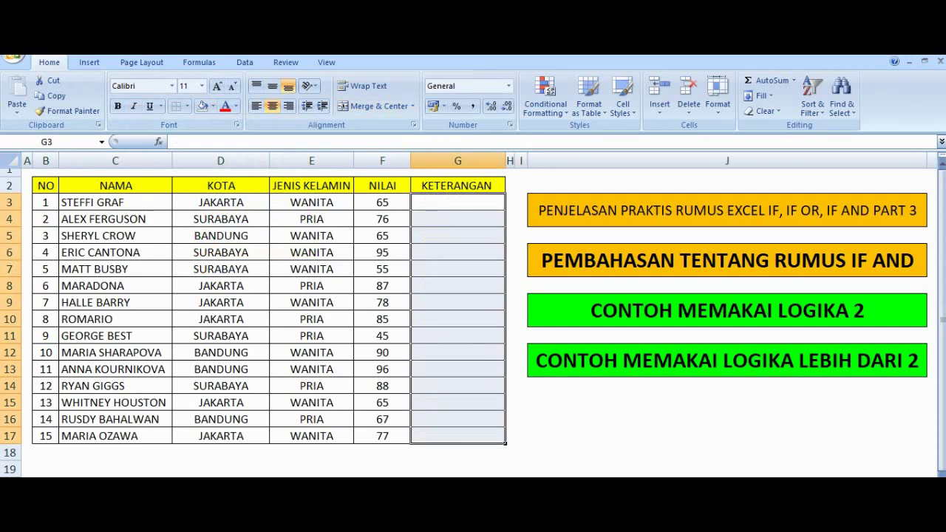
left_click(458, 202)
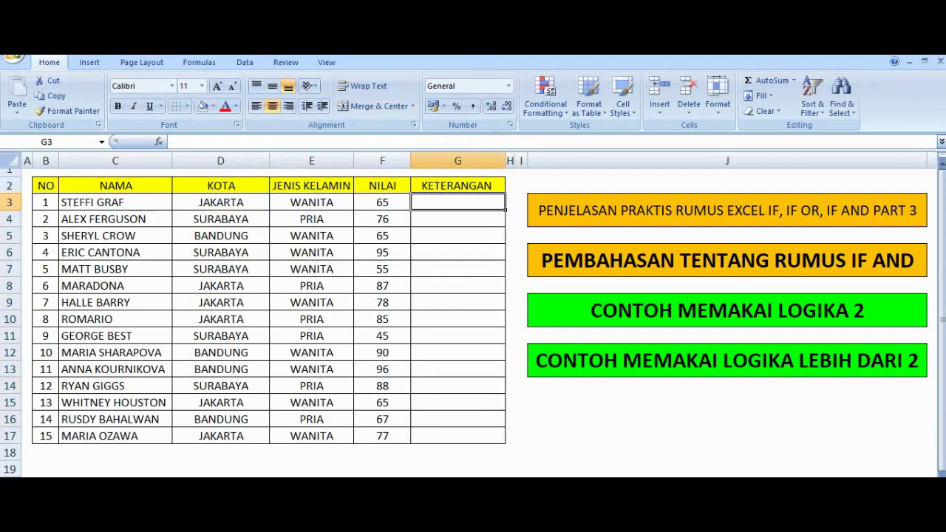
Enter the criteria note "JAKARTA, WANITA, NILAI DI ATAS 70" in J16 and fill the cell with light blue.
left_click(728, 420)
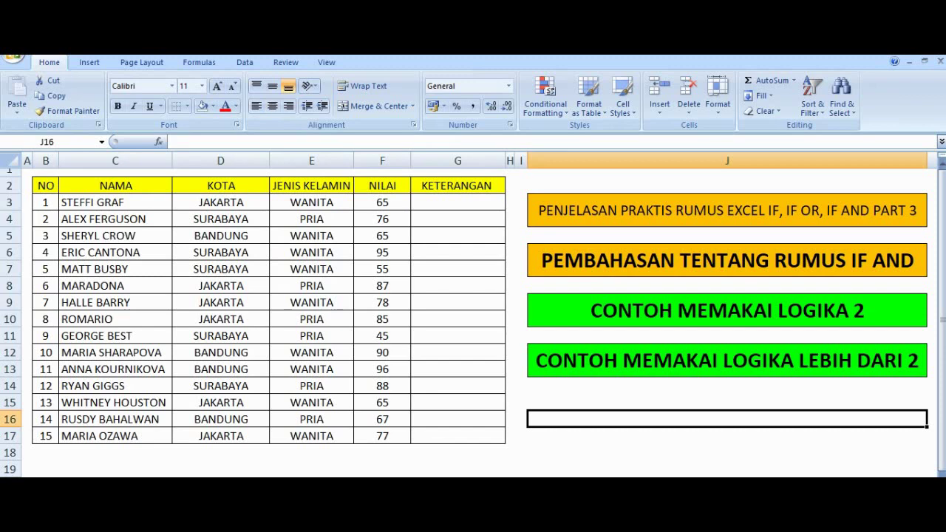
type("J")
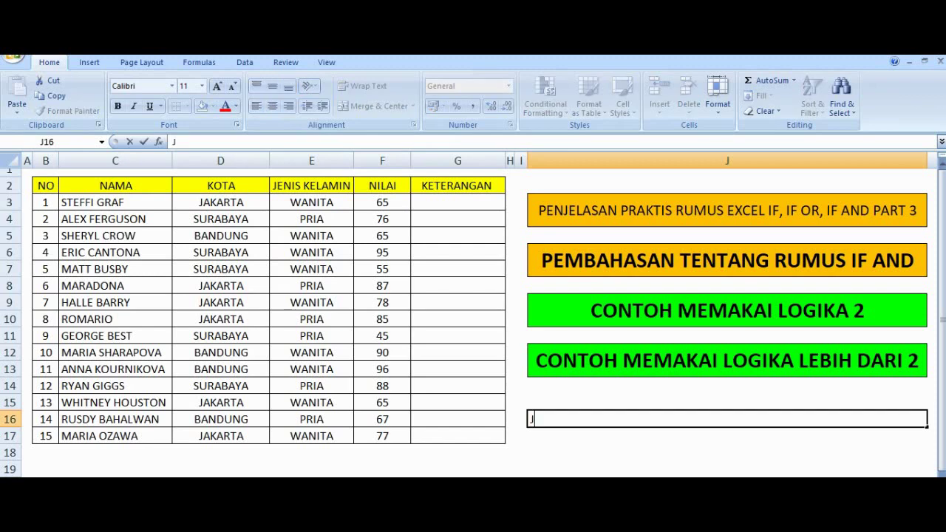
type("AKARTA")
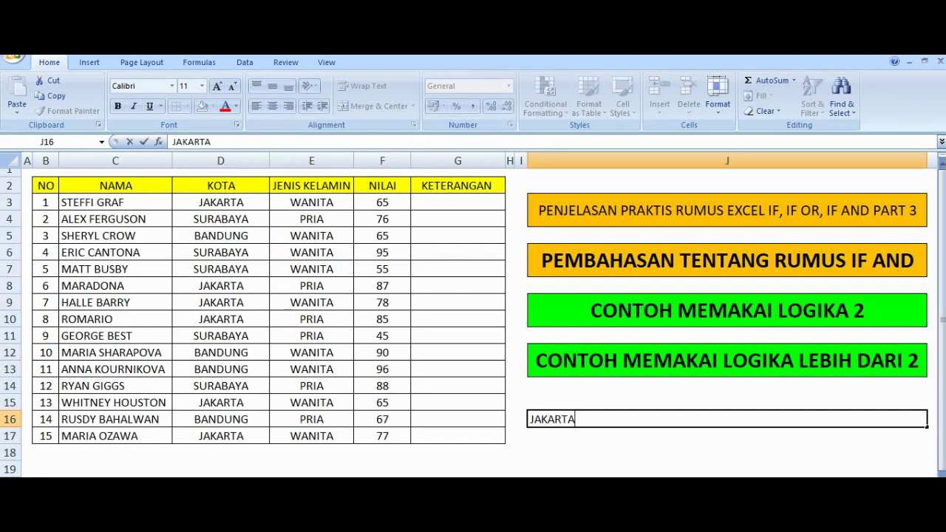
type(", WANITA")
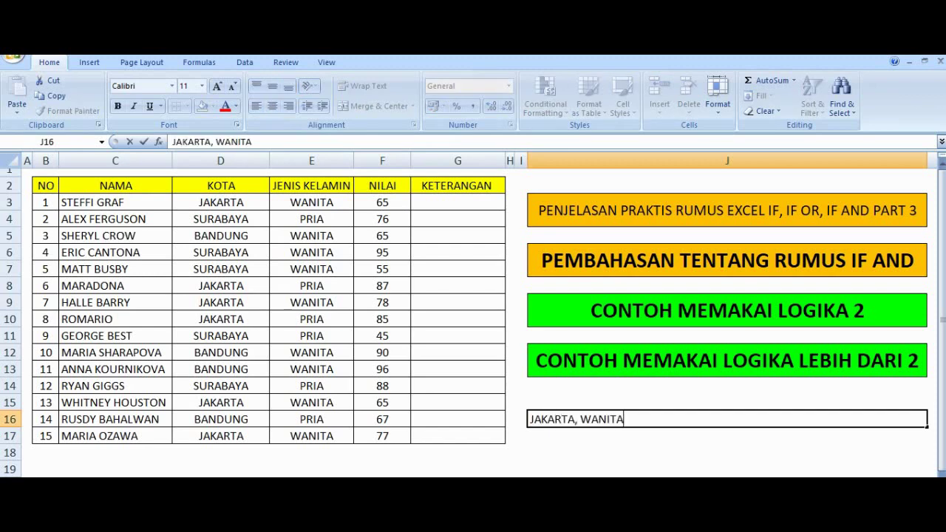
type(", NILAI DI")
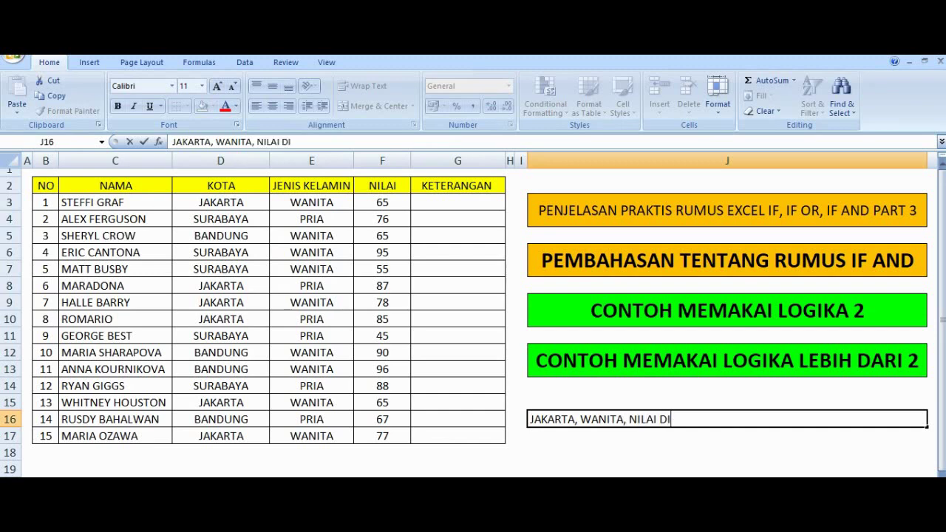
type(" ATAS 70")
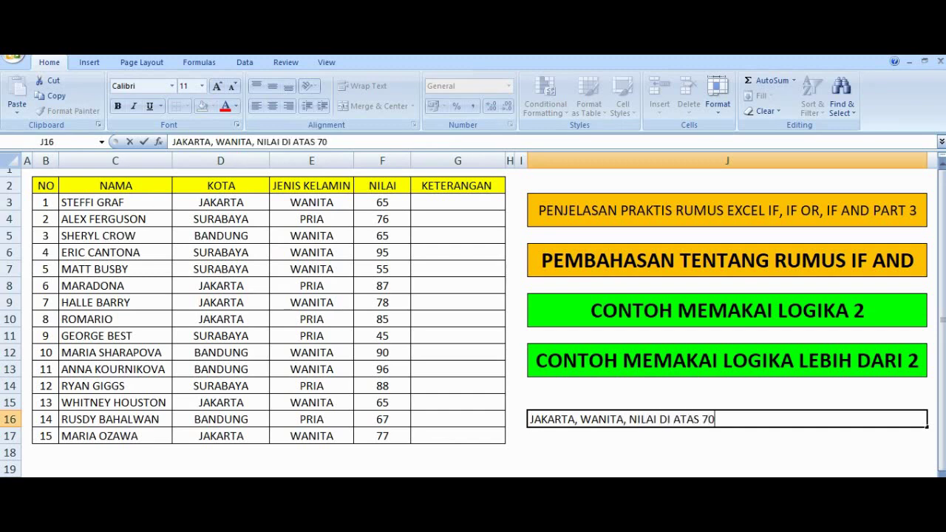
key("ctrl+Return")
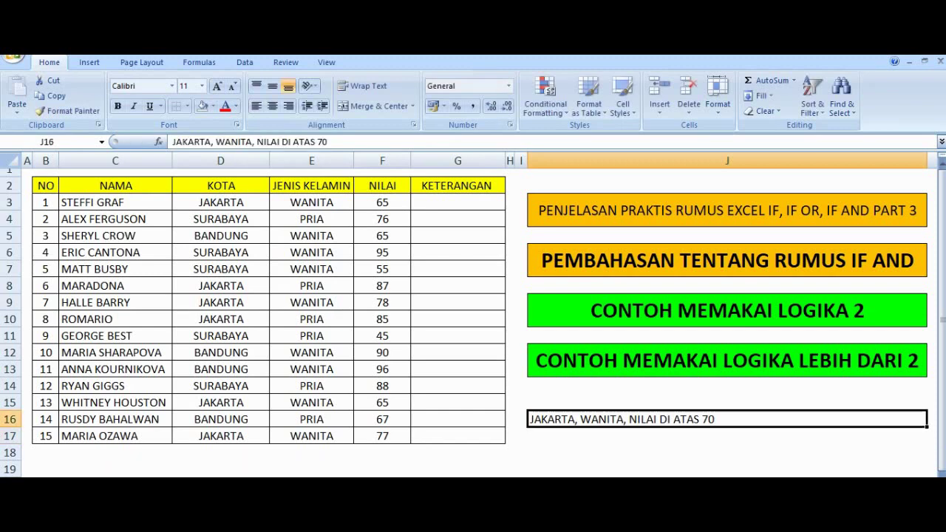
left_click(213, 105)
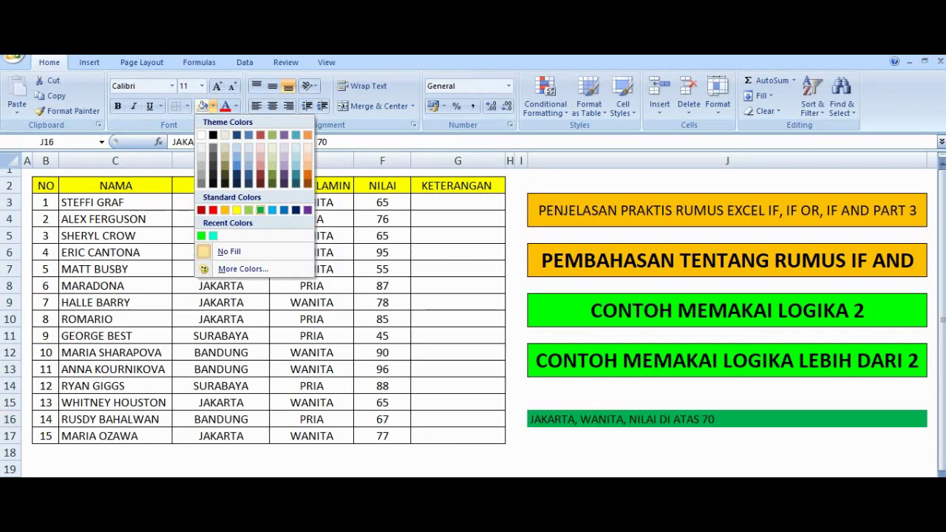
left_click(272, 210)
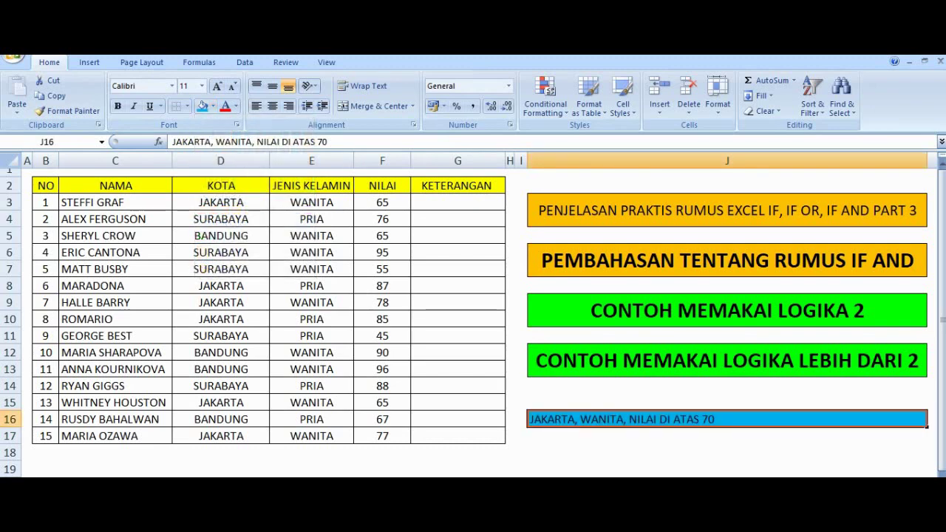
Begin an IF formula in G3.
left_click(457, 203)
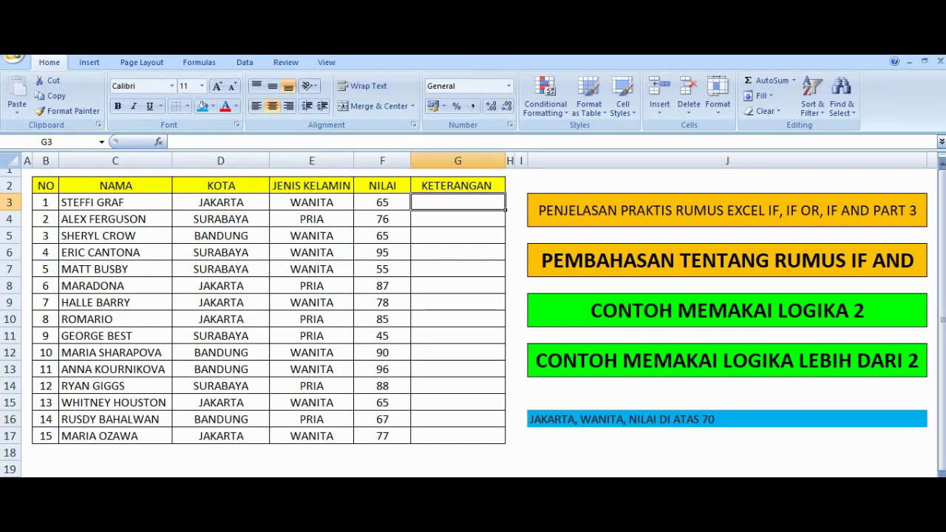
type("=IF")
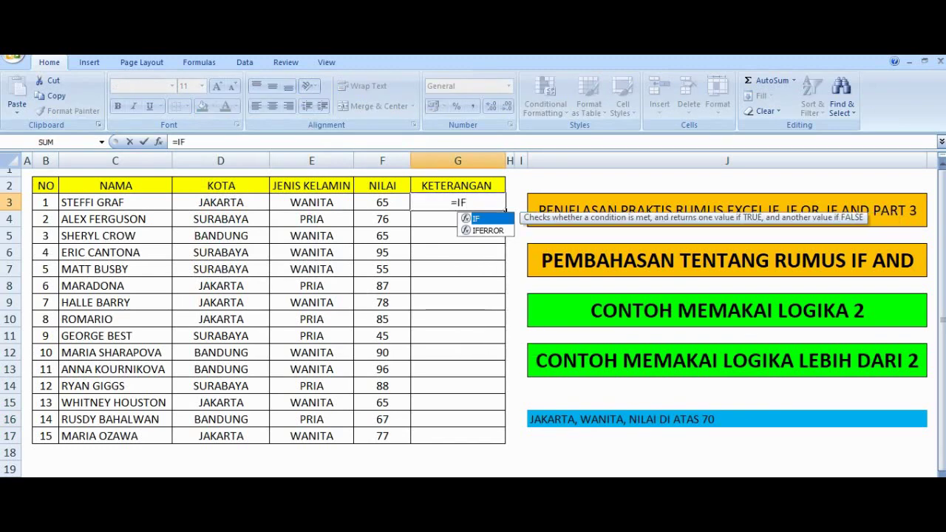
type("(")
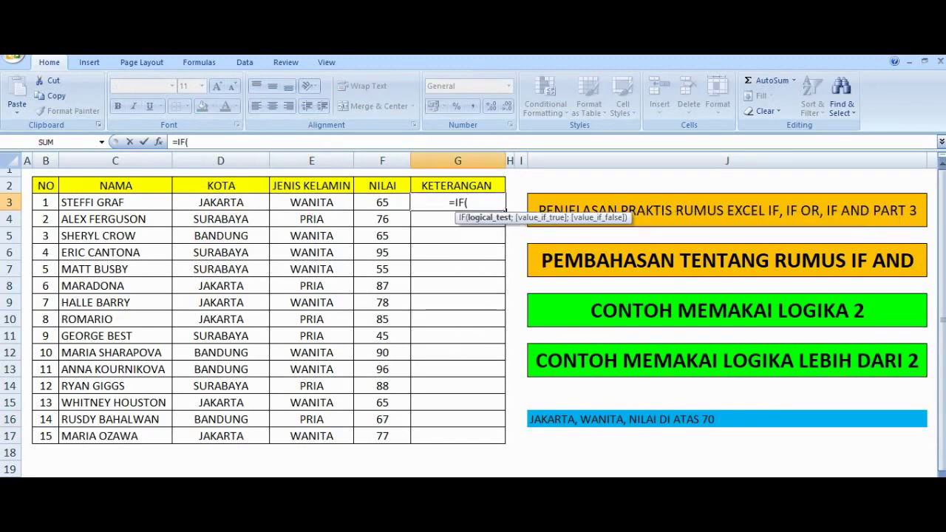
left_click(221, 203)
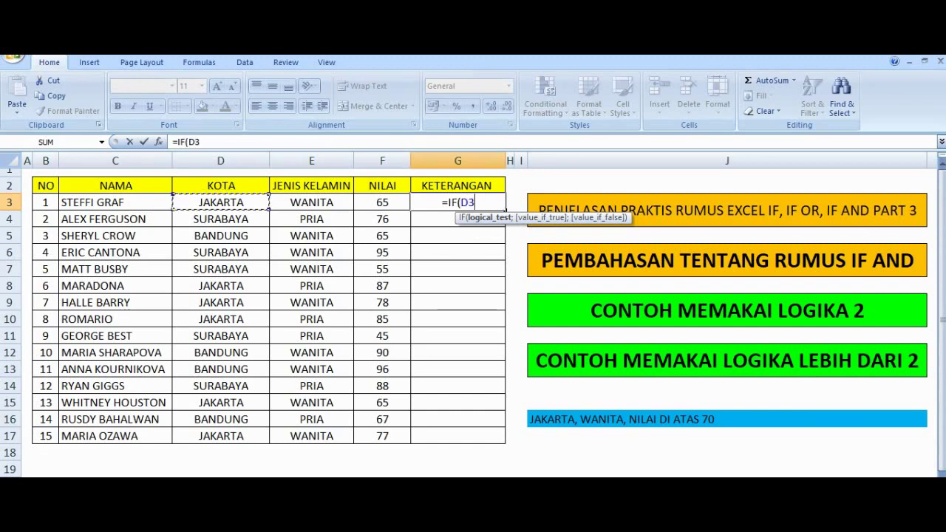
type("=")
key("BackSpace")
key("BackSpace")
key("BackSpace")
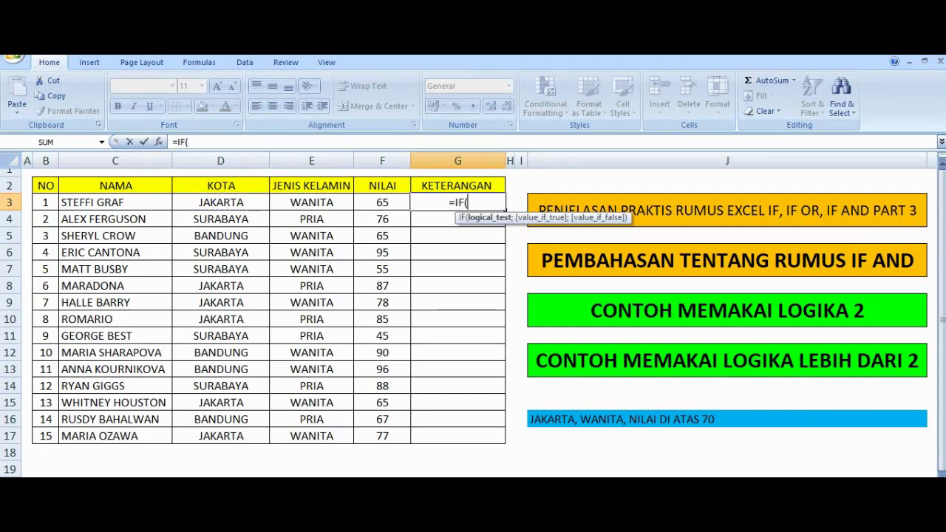
Nest an AND function in the G3 formula with D3="JAKARTA" as its first condition.
type("AND(")
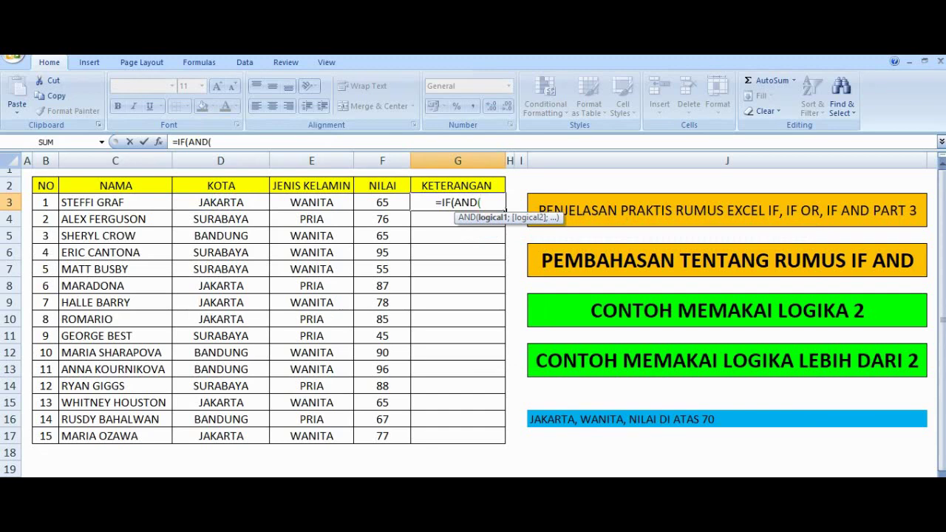
key("Left")
key("Left")
key("Left")
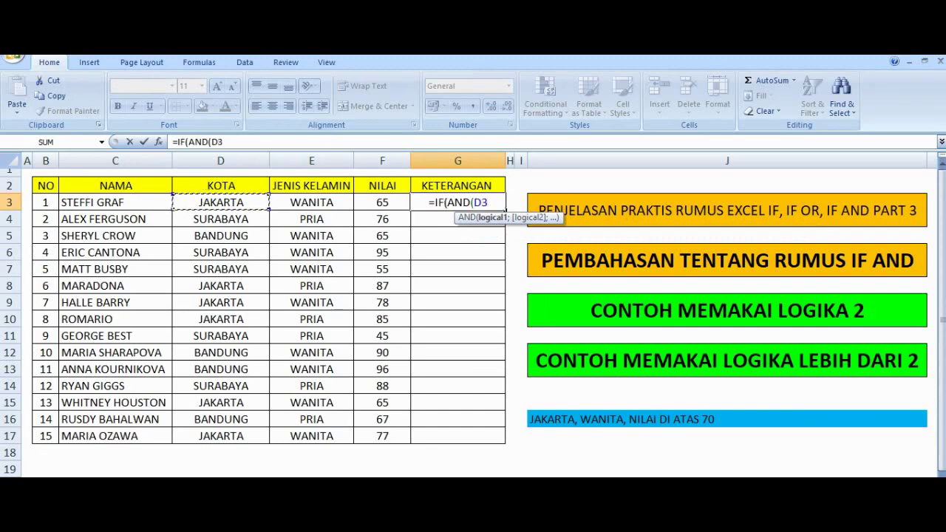
type("=")
type("\"JA")
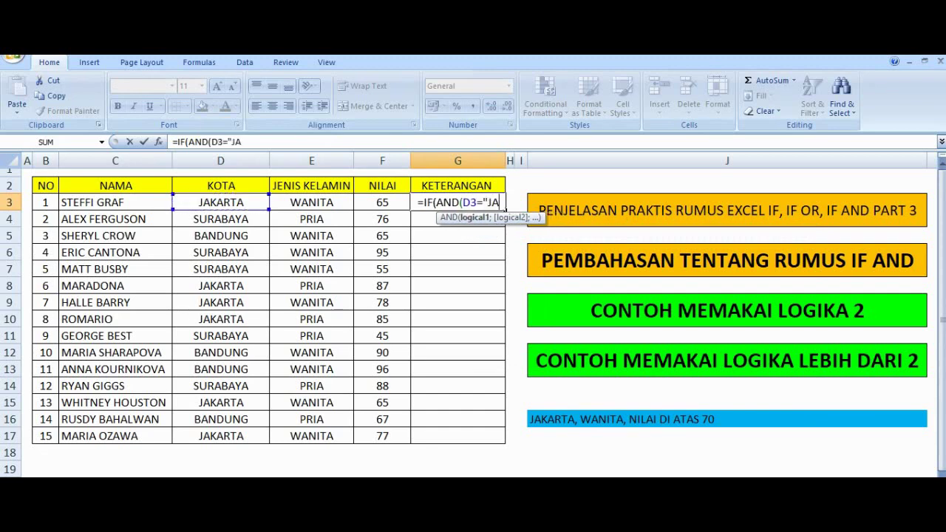
type("KARTA\";")
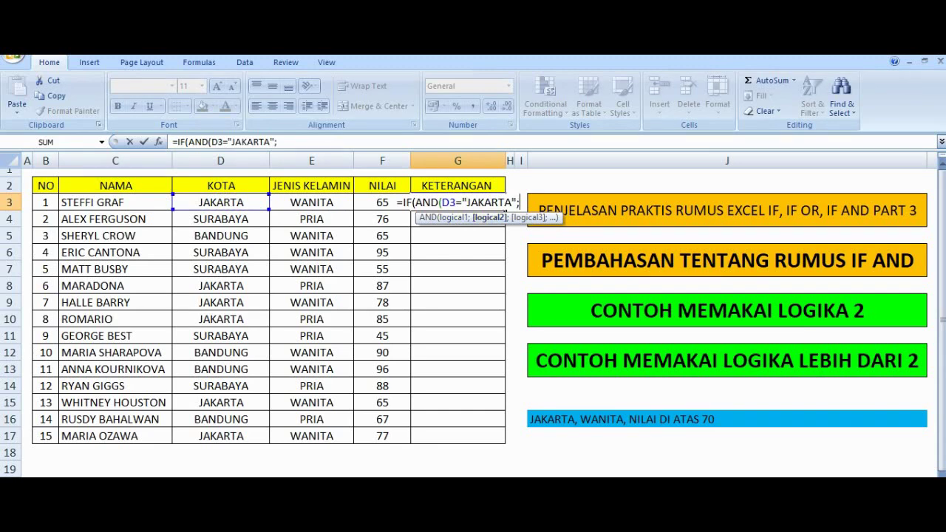
Add E3="WANITA" as the second condition of the AND function in G3.
type("E3=")
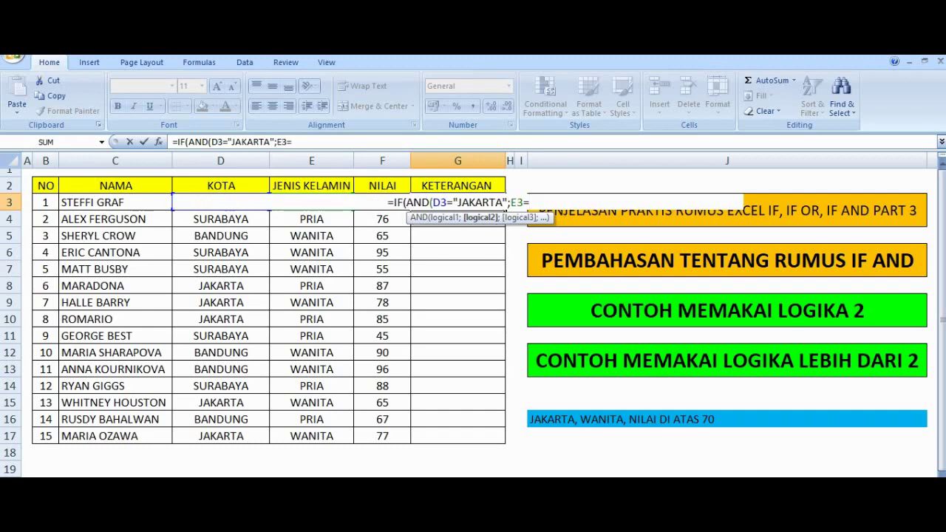
type("\"")
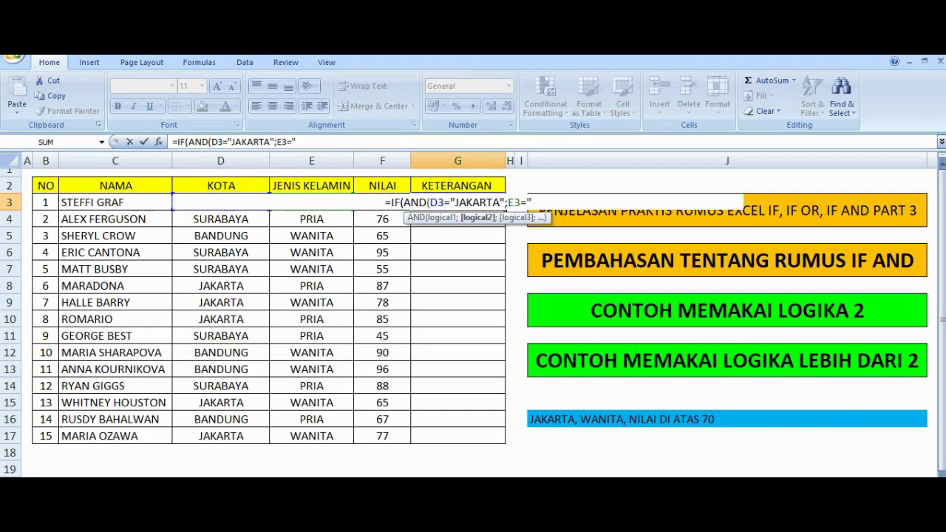
type("WAN")
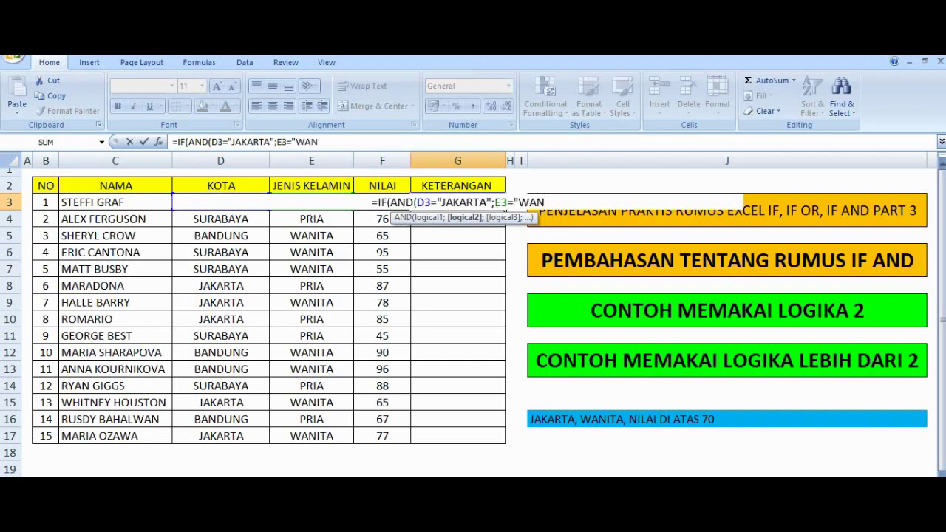
type("ITA")
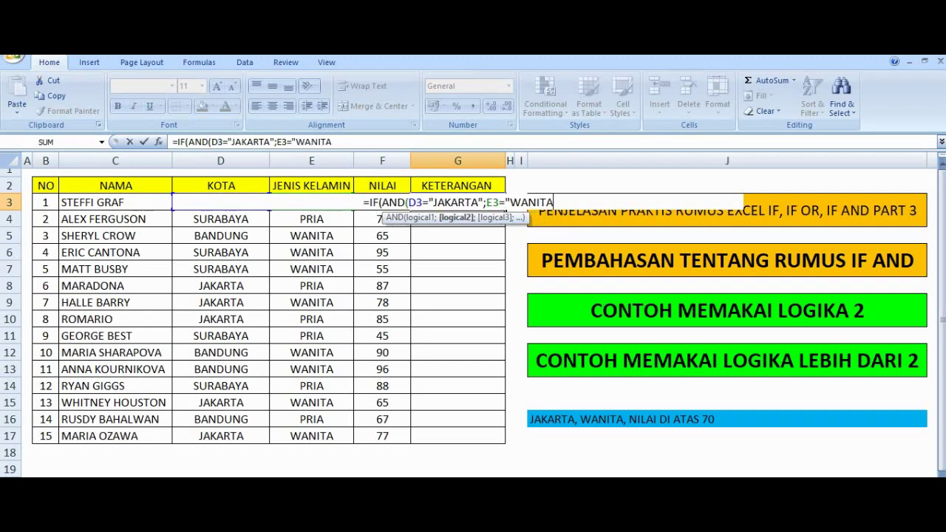
type("\";")
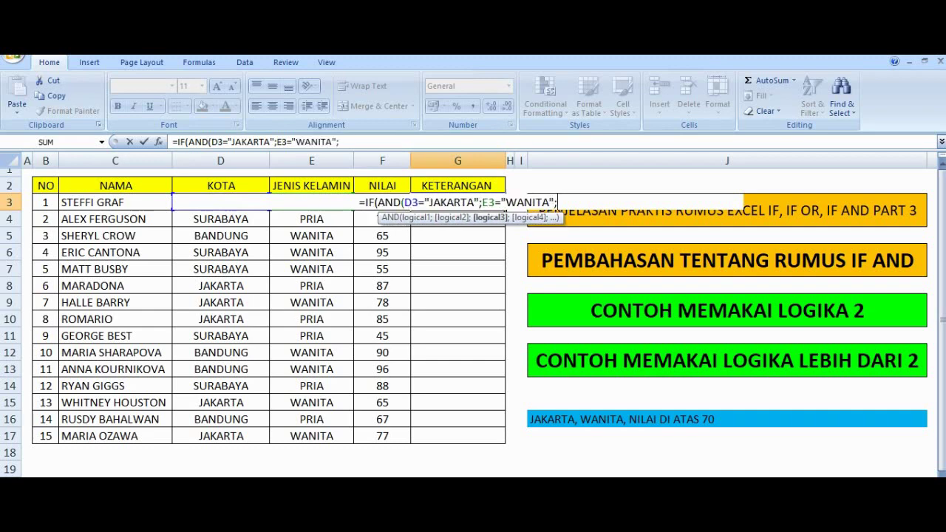
Add F3>70 as the third condition of the AND function in G3.
left_click(382, 186)
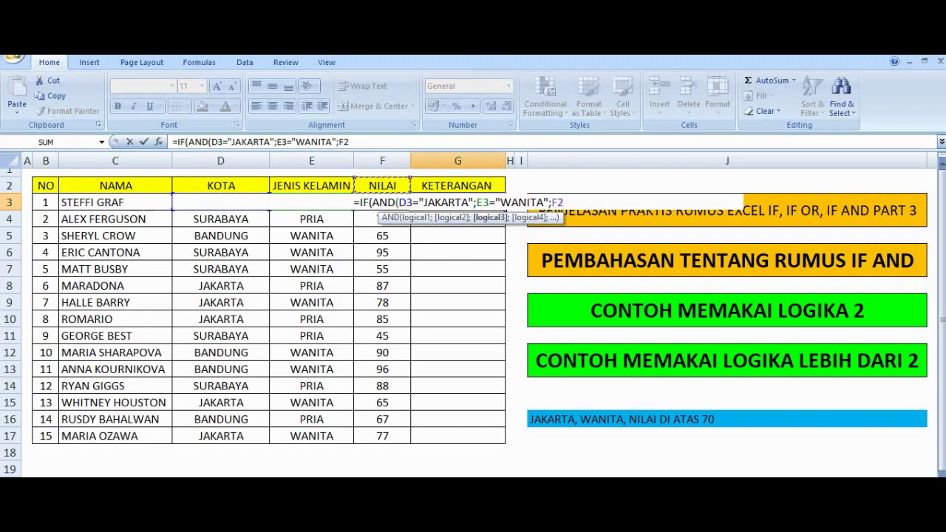
key("Down")
type(">7")
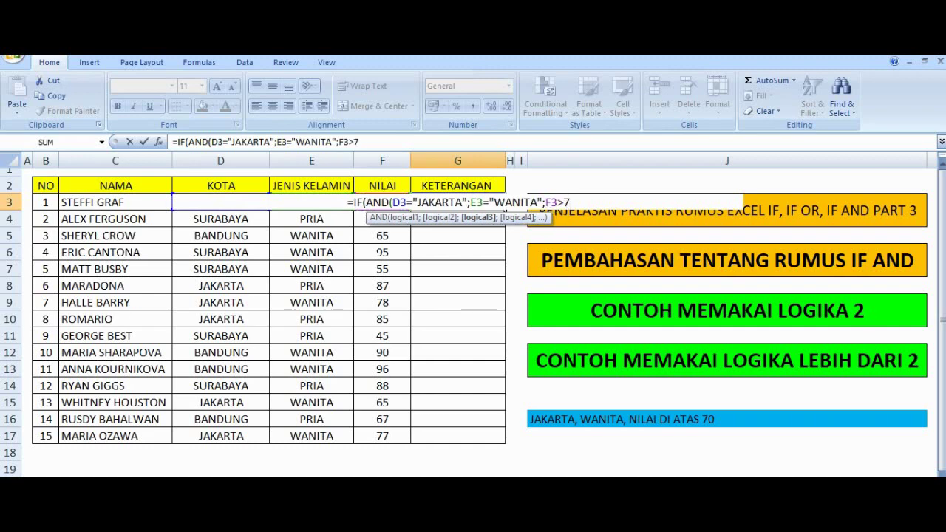
type("0")
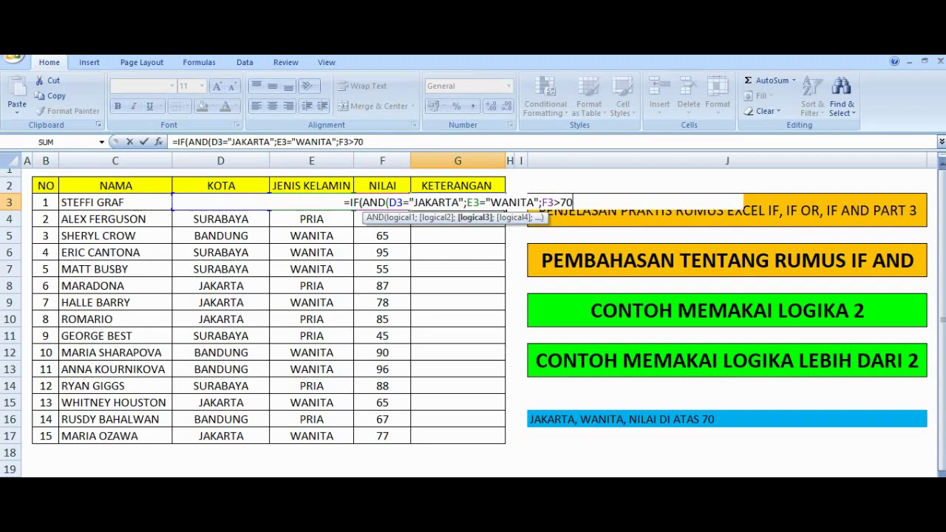
Complete the G3 formula with "MASUK" if true and "TIDAK MASUK" if false, and copy it down to G17.
type(");\"")
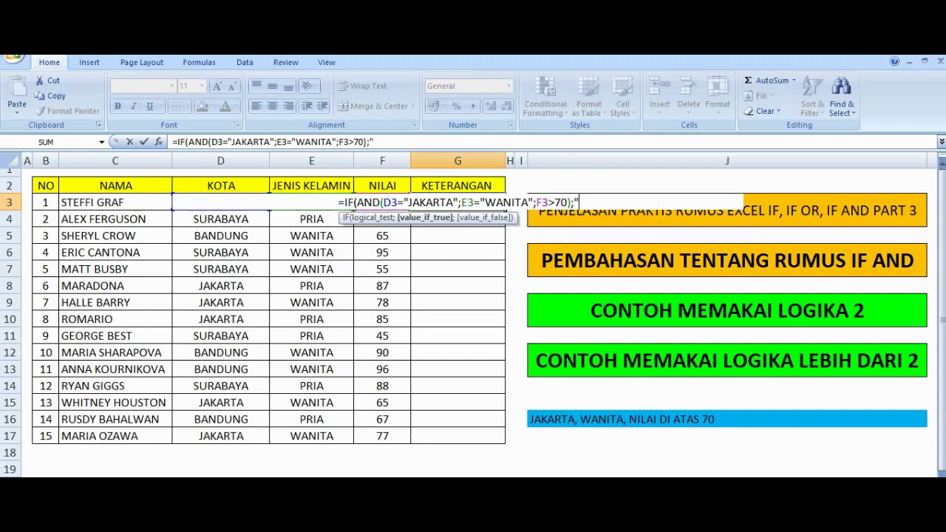
type("MASUK\";")
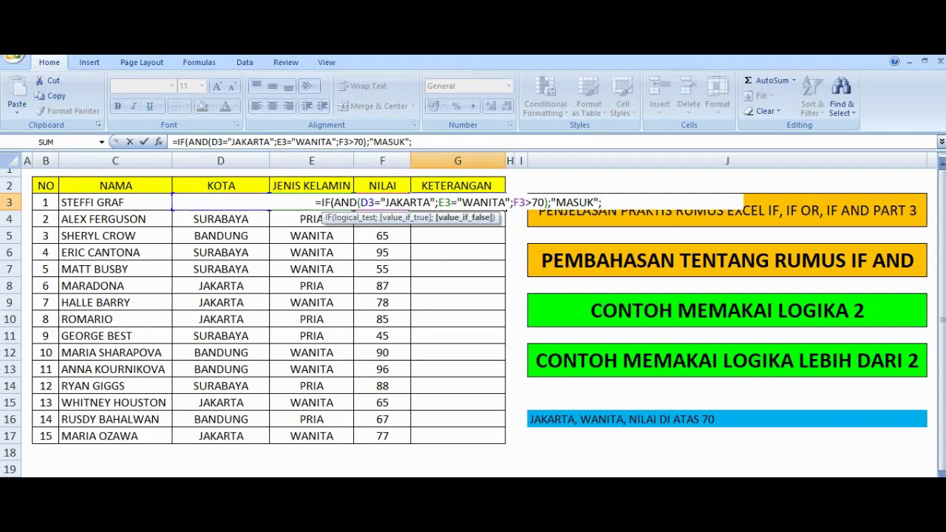
type("\"")
type("TIDA")
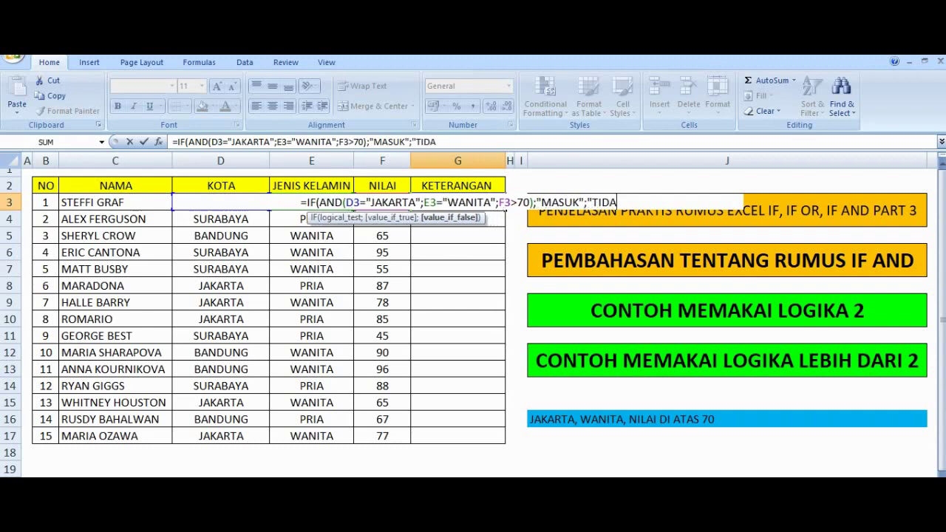
type("K MASUK")
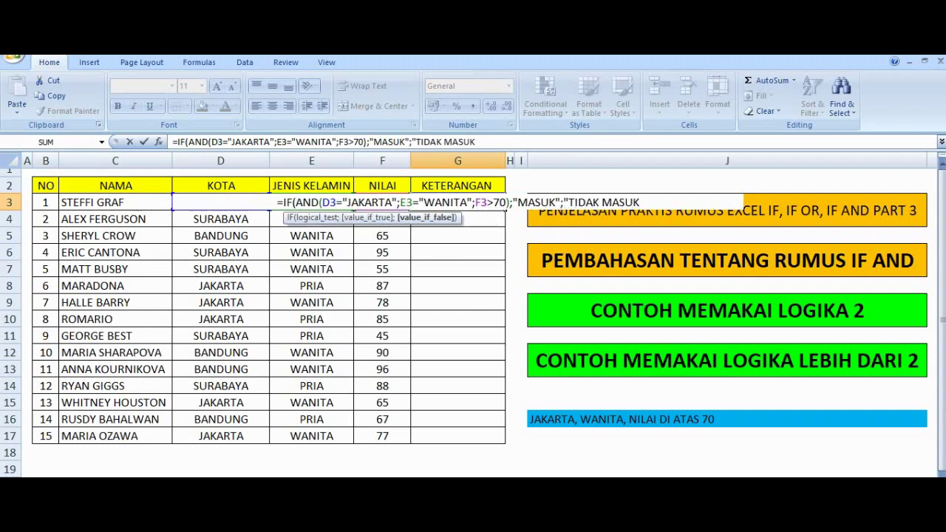
type("\"")
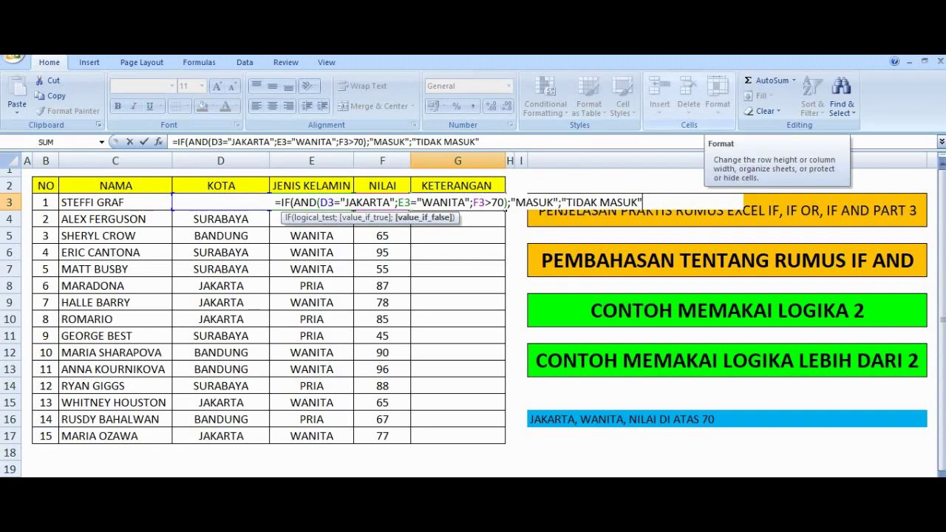
key("Return")
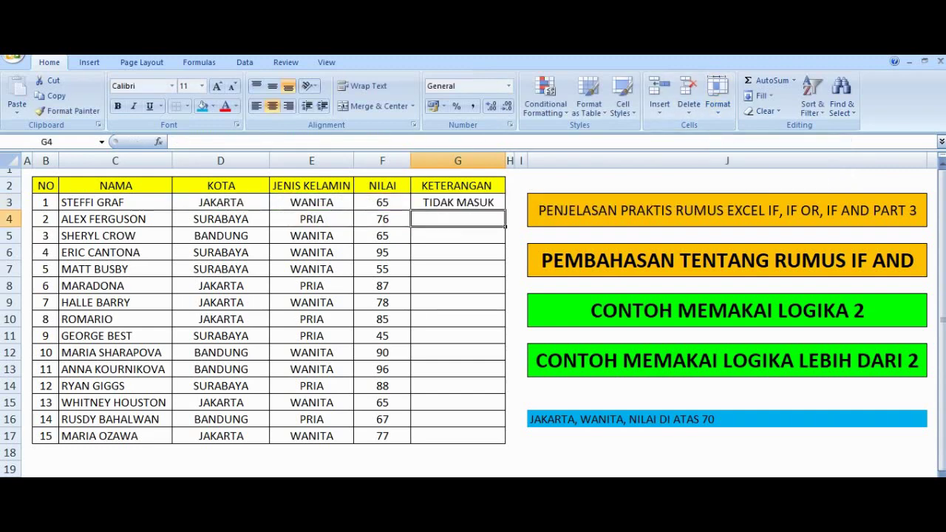
left_click(459, 202)
double_click(505, 210)
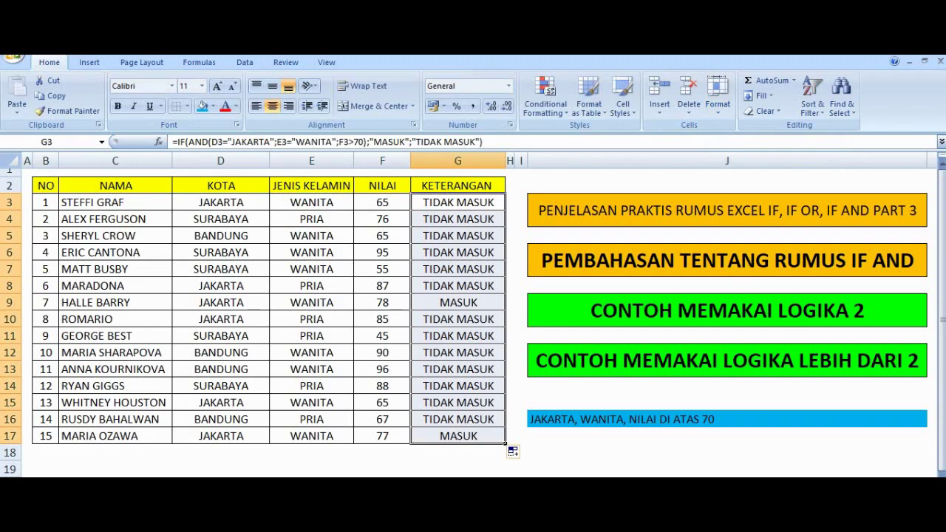
Fill table rows B9:G9 and B17:G17 with the same blue as the criteria note in J16.
left_click_drag(45, 302, 477, 302)
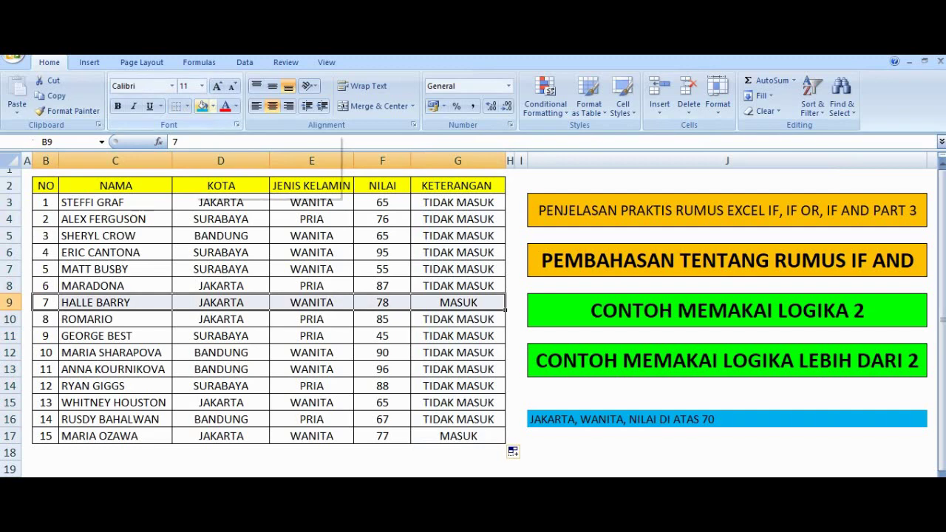
left_click(202, 106)
mouse_move(46, 436)
left_mouse_down()
mouse_move(458, 452)
mouse_move(459, 436)
left_mouse_up()
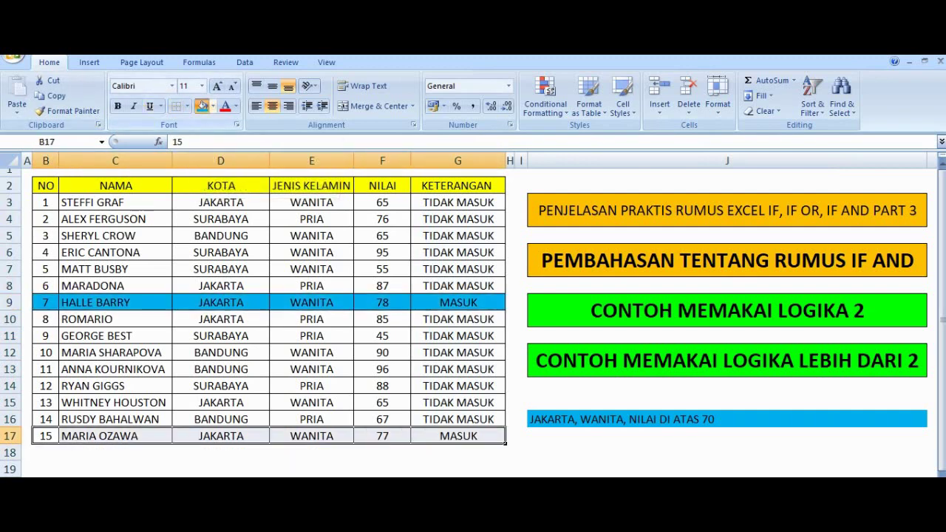
left_click(202, 105)
Check the city, gender, score and KETERANGAN formula of rows 9 and 17 against the three conditions.
left_click(347, 306)
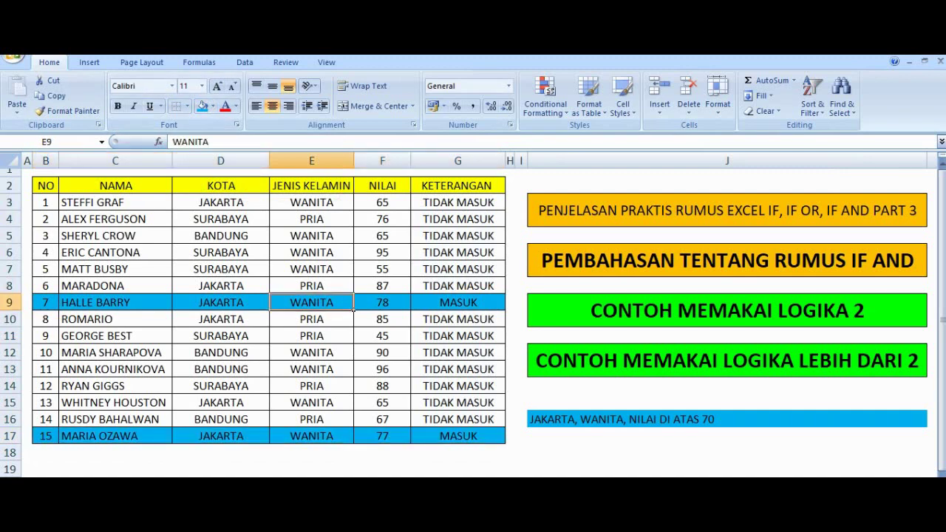
left_click(170, 307)
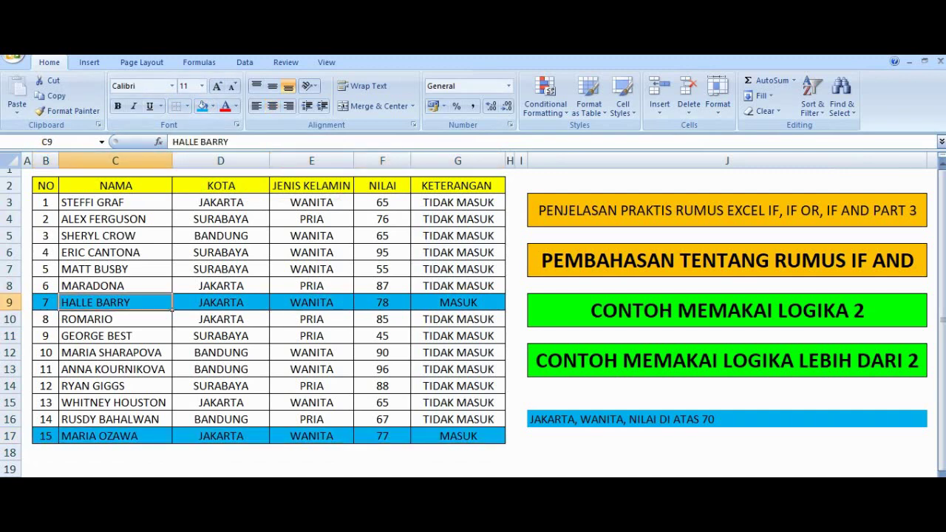
left_click(115, 436)
left_click(115, 302)
left_click(457, 302)
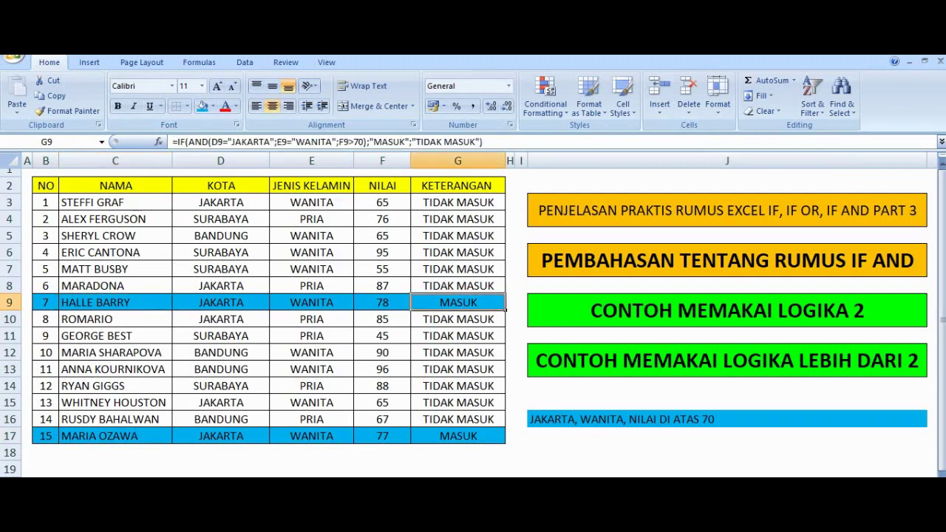
left_click(267, 307)
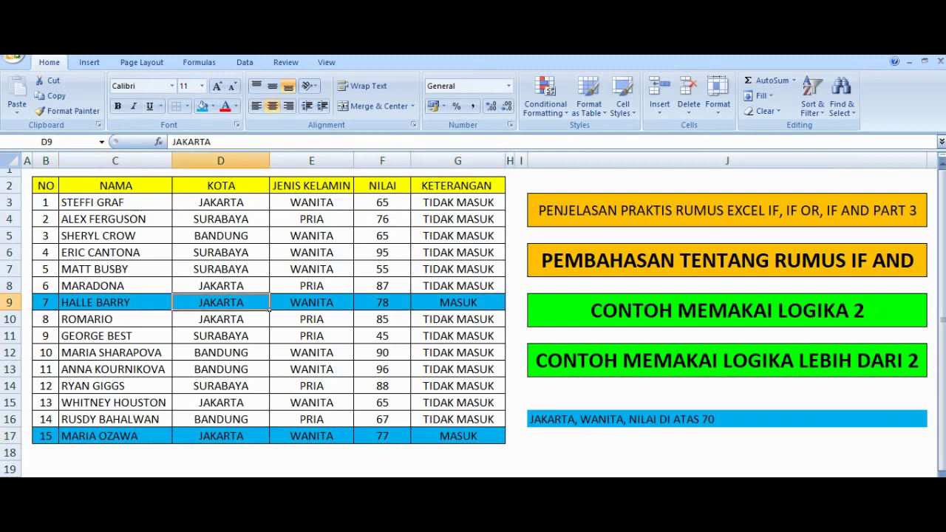
left_click(352, 309)
left_click(409, 309)
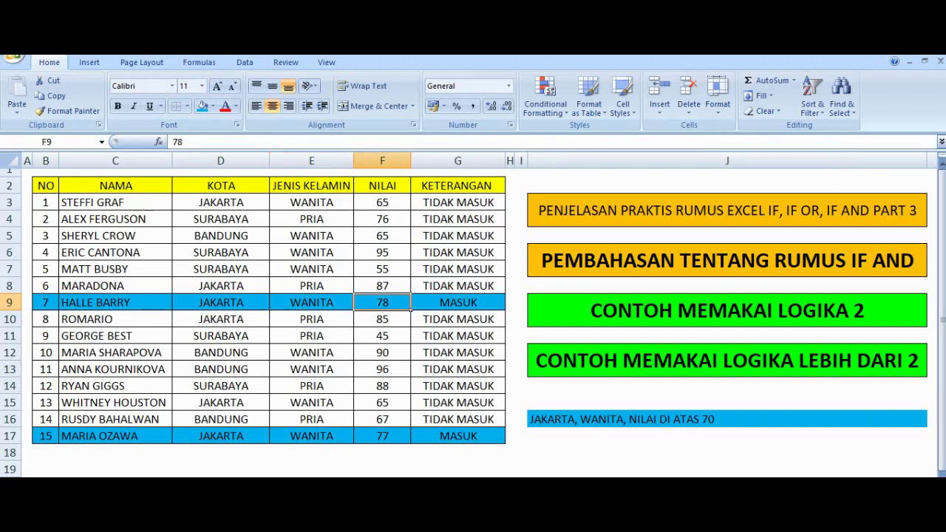
left_click(504, 309)
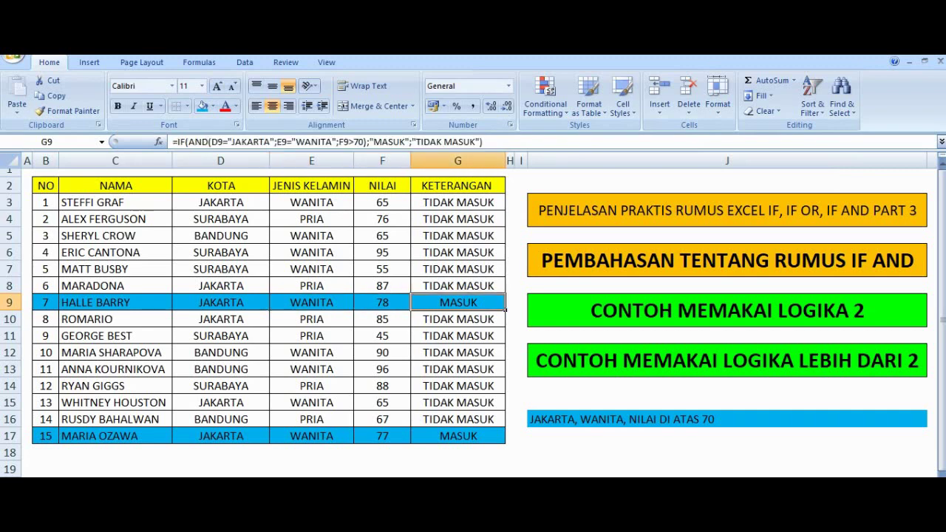
left_click(170, 441)
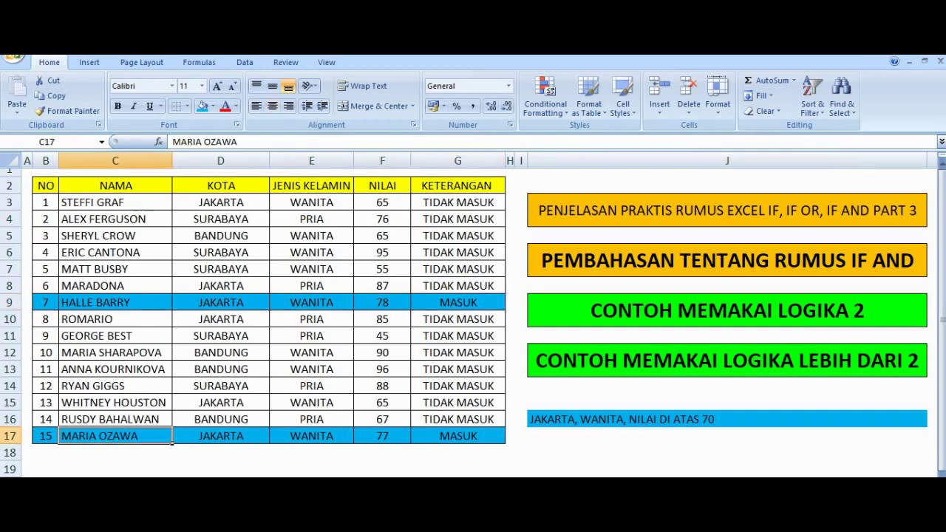
left_click(269, 442)
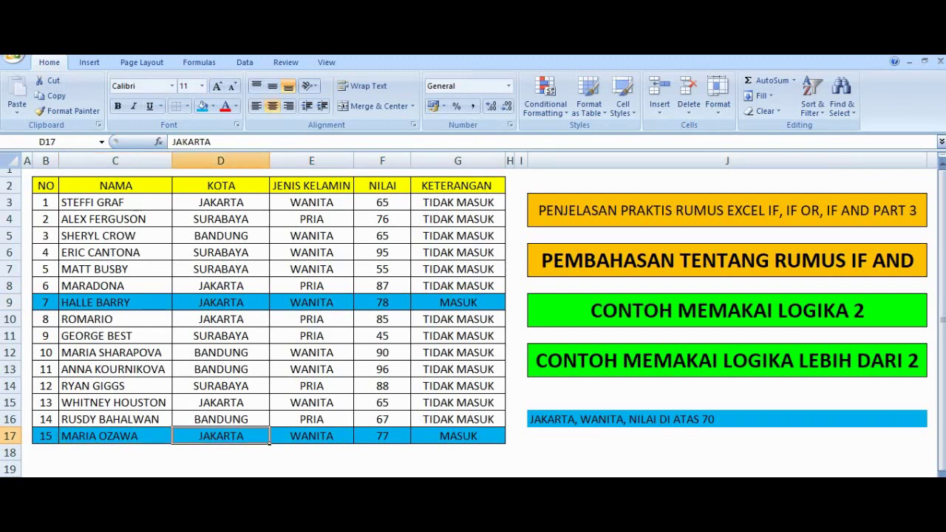
left_click(311, 436)
left_click(410, 441)
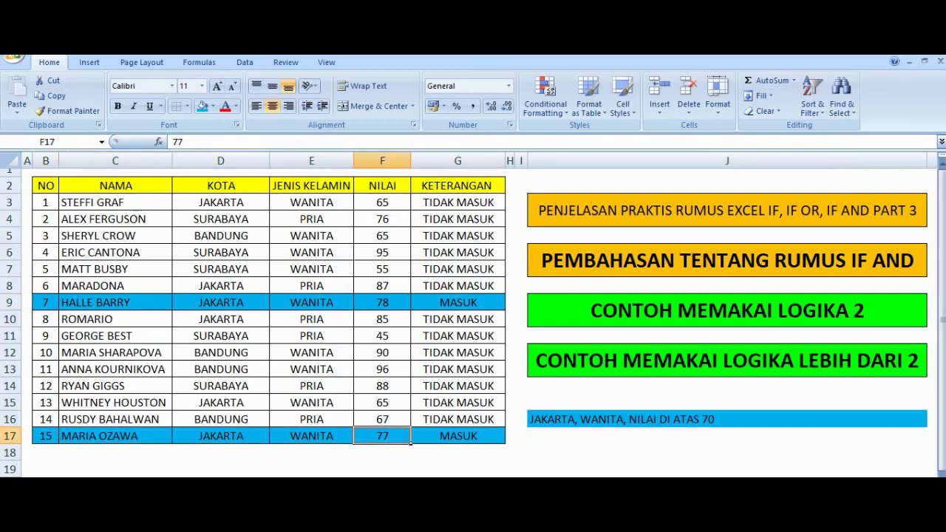
left_click(504, 441)
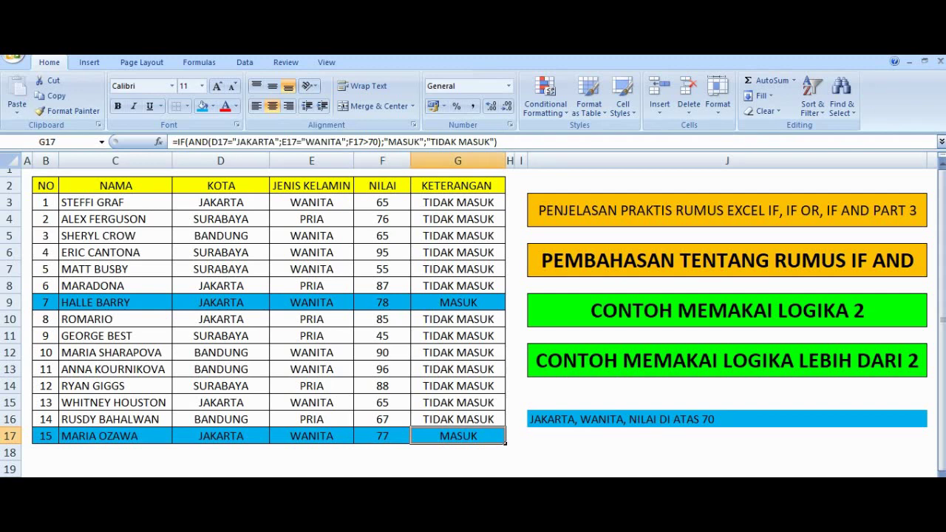
Highlight B15:G15 in yellow and check the row's gender, score and KETERANGAN formula.
left_click_drag(45, 402, 506, 406)
left_click(212, 106)
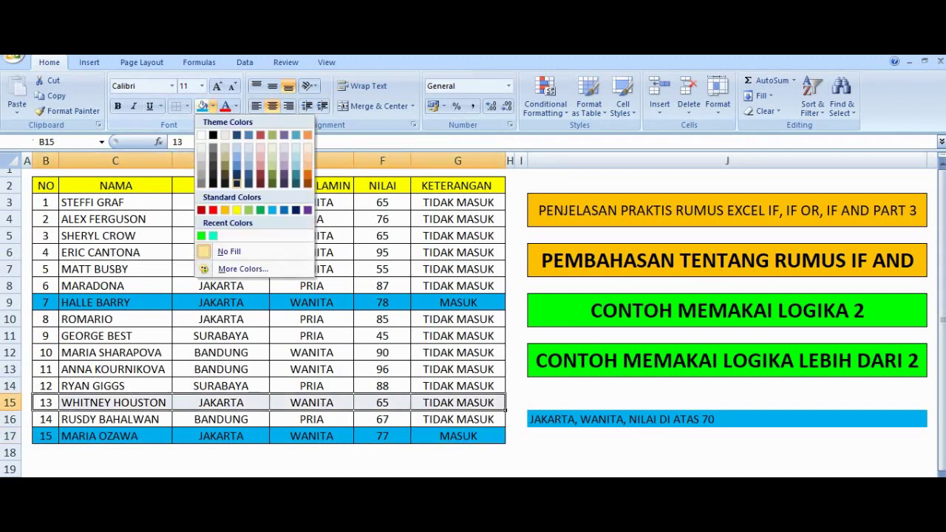
left_click(237, 210)
left_click(311, 403)
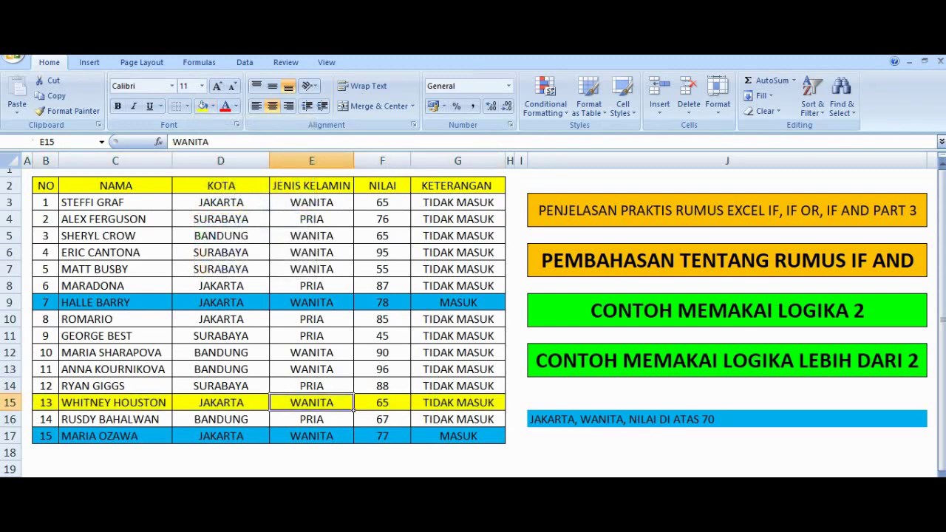
left_click(382, 403)
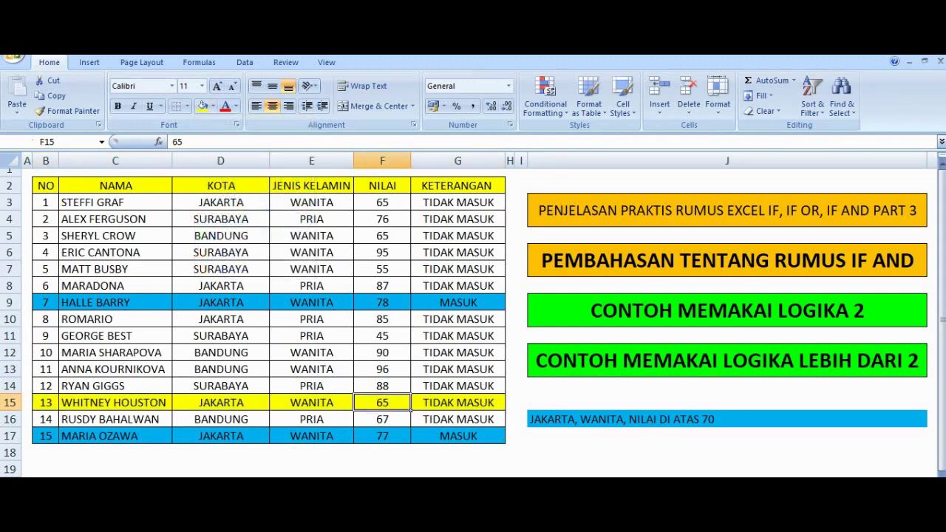
left_click(503, 407)
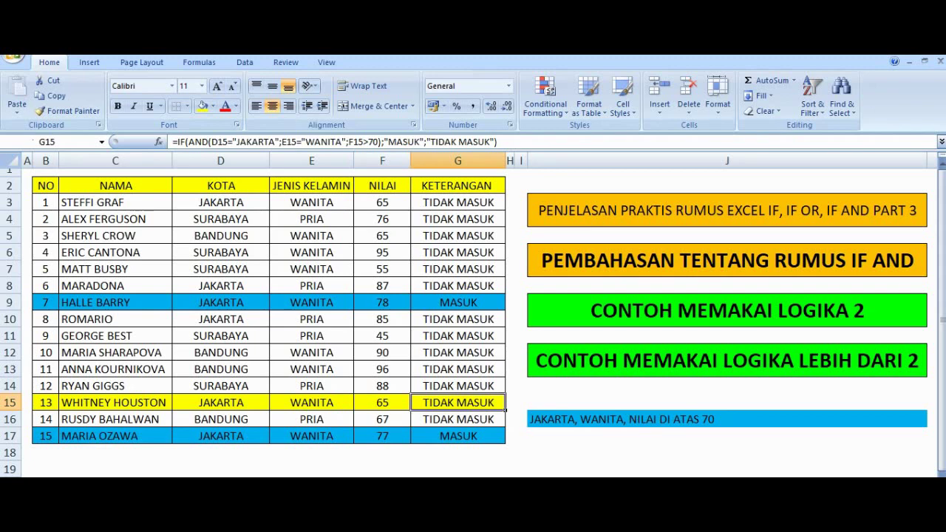
Remove the fill colour from the table body B3:G17.
left_click_drag(45, 202, 495, 436)
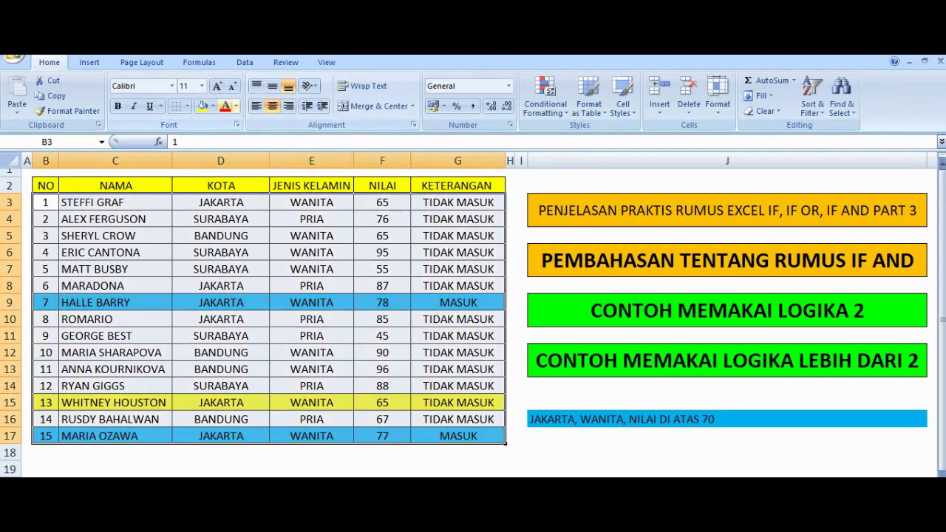
left_click(213, 106)
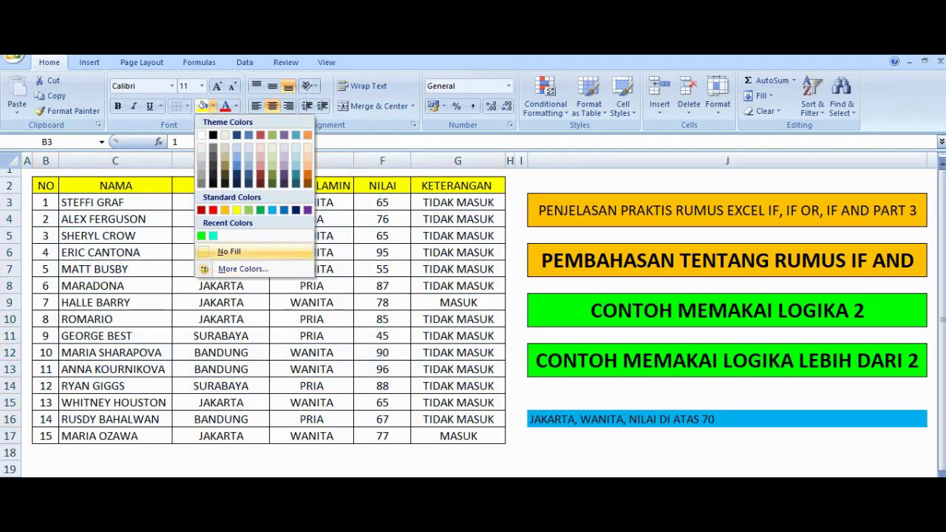
left_click(229, 251)
Clear the formulas from the KETERANGAN cells G3:G17.
left_click(457, 202)
left_click_drag(458, 203, 458, 436)
key("Delete")
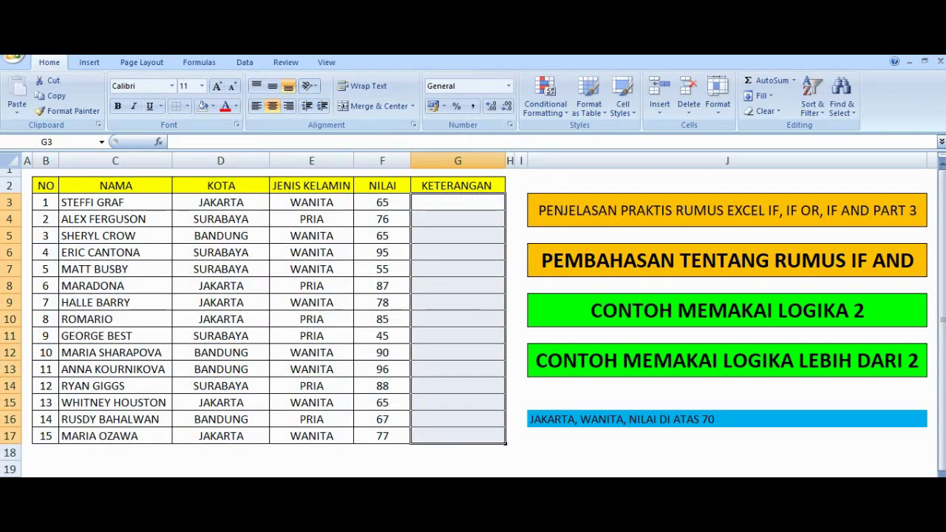
Copy the criteria note in J16 to J17.
left_click(728, 419)
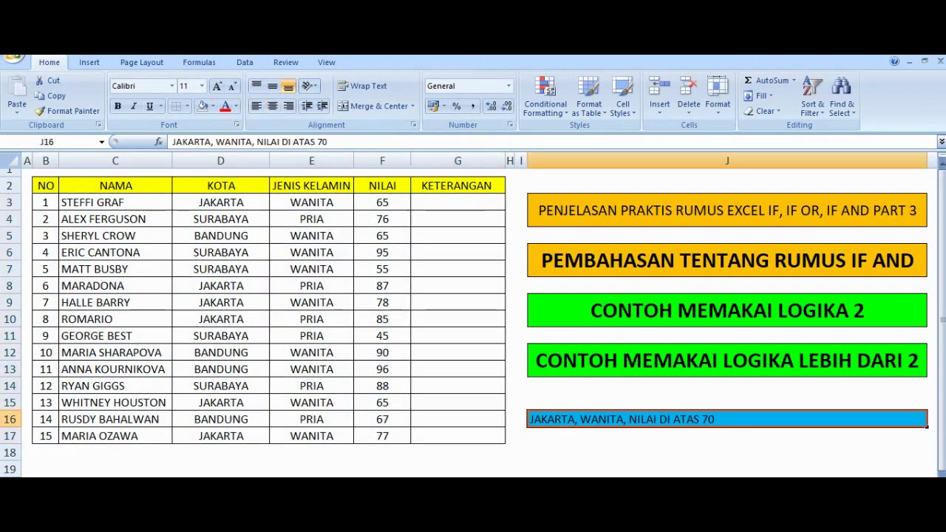
right_click(599, 426)
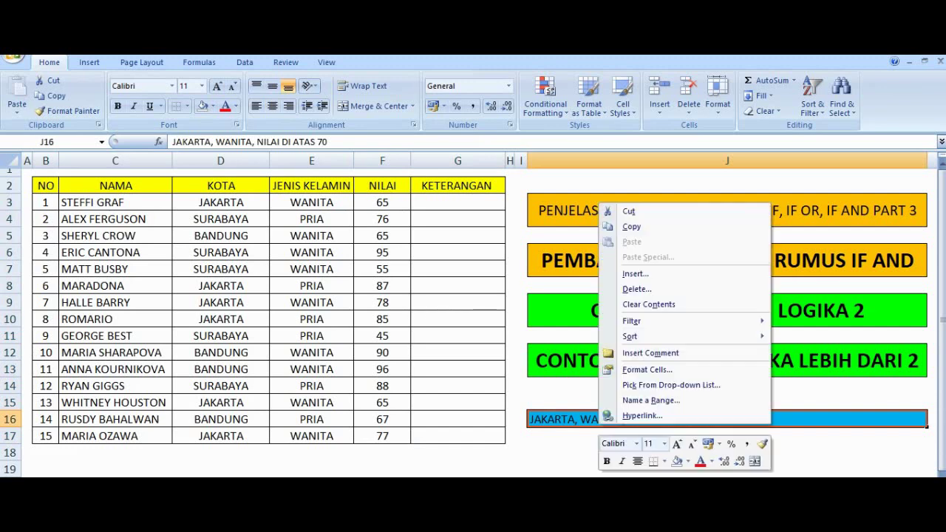
left_click(632, 227)
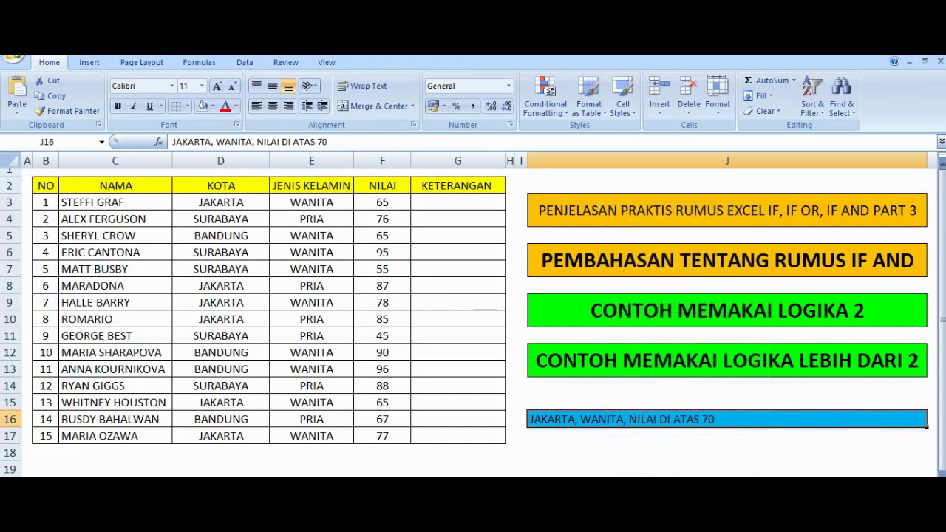
right_click(547, 436)
left_click(591, 192)
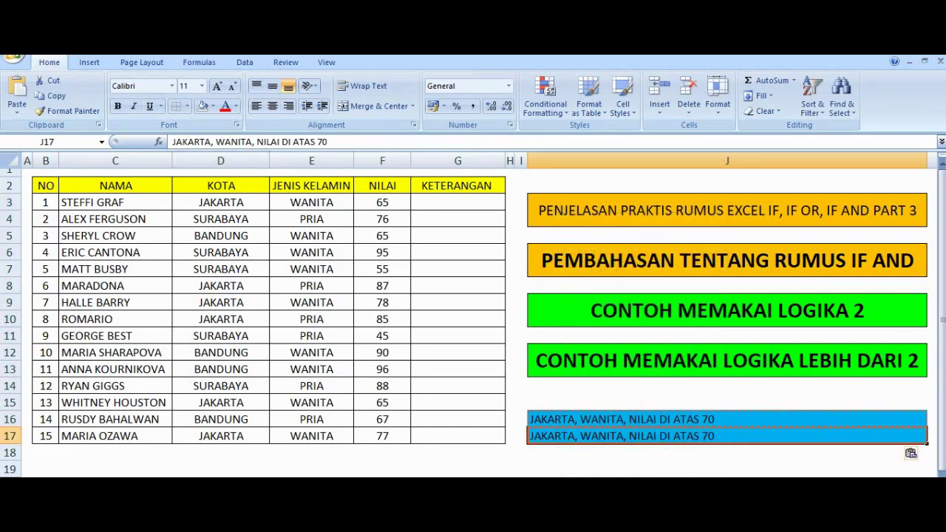
Replace JAKARTA with SURABAYA in the J17 note so it reads "SURABAYA, WANITA, NILAI DI ATAS 70".
double_click(191, 141)
key("BackSpace")
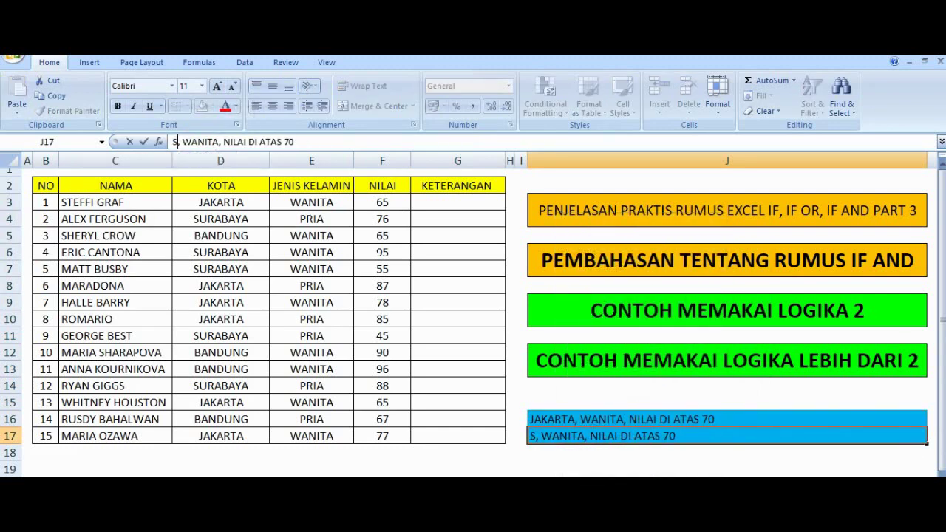
type("SURABAYA")
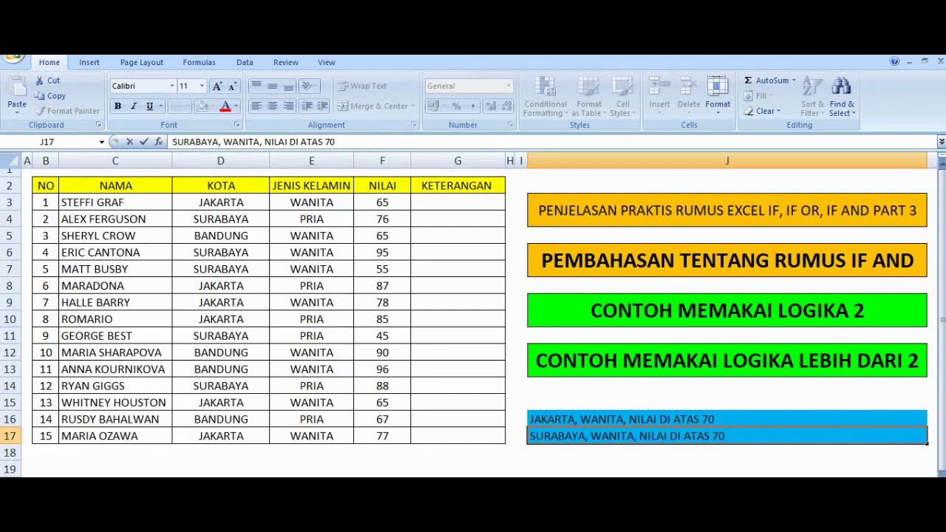
key("Return")
Fill the criteria note in J17 with yellow and select cell G3.
key("Up")
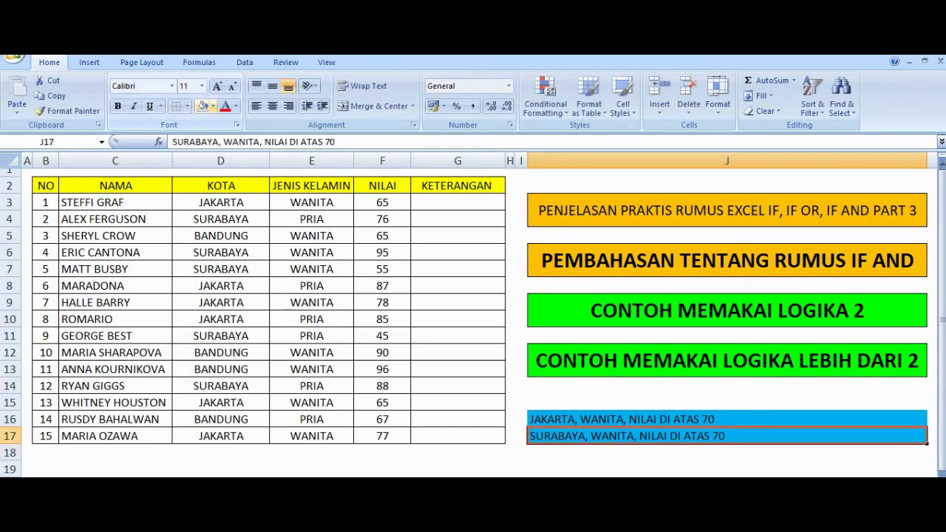
left_click(213, 106)
left_click(237, 210)
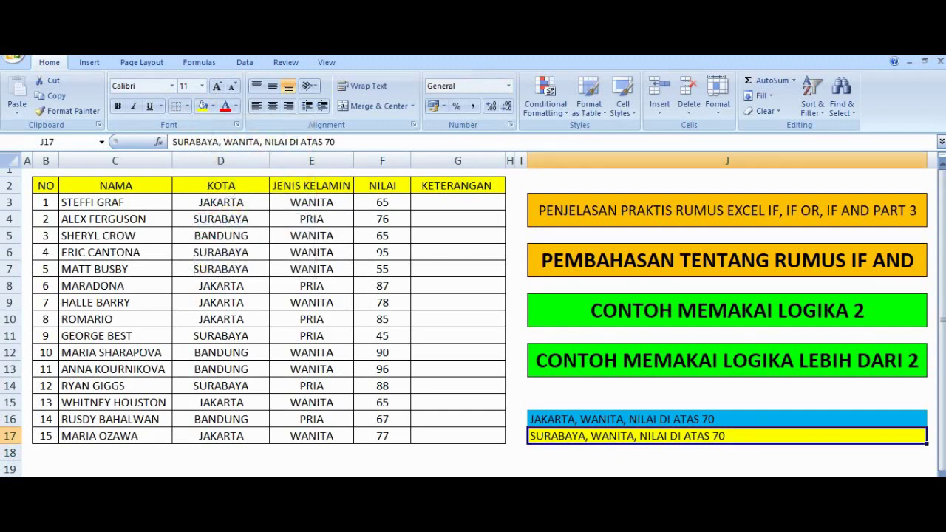
key("Up")
left_click(458, 203)
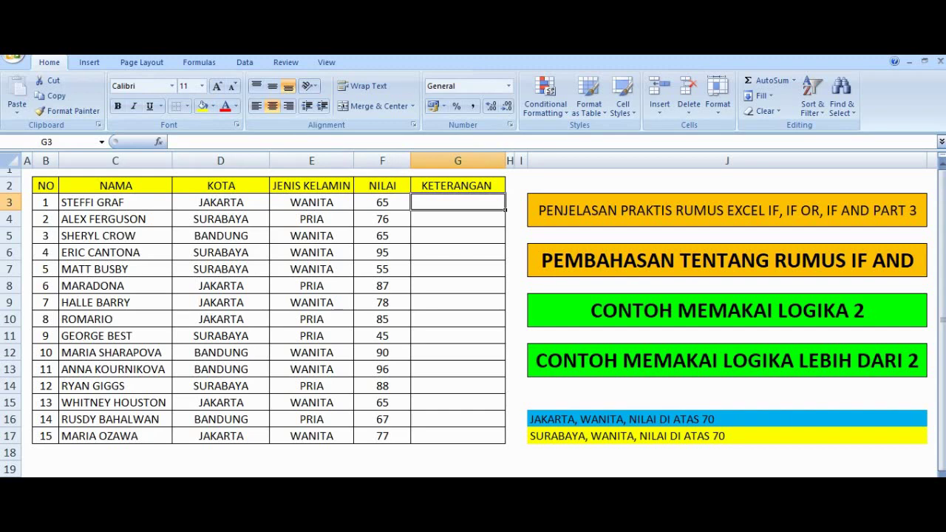
Start an IF formula with a nested AND in G3, with D3="JAKARTA" as its first condition.
type("=IF(")
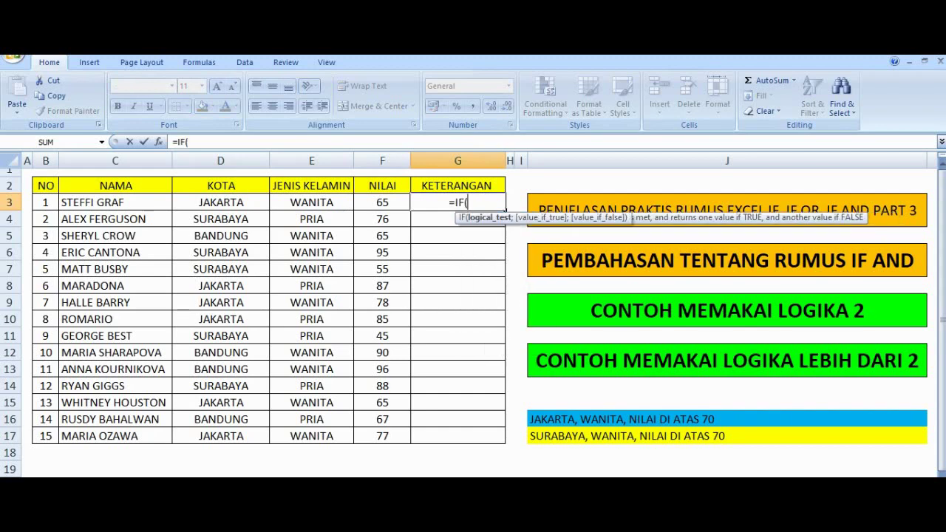
type("AND(")
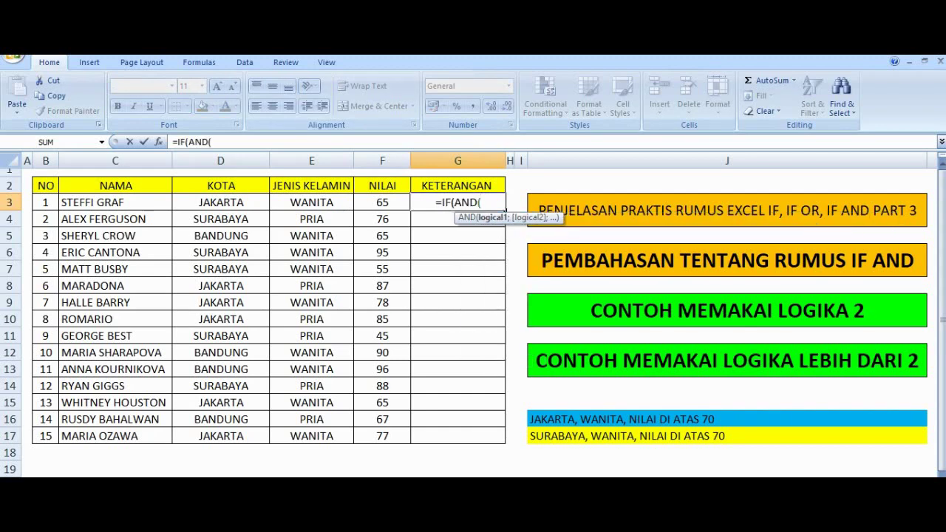
left_click(221, 203)
type("=")
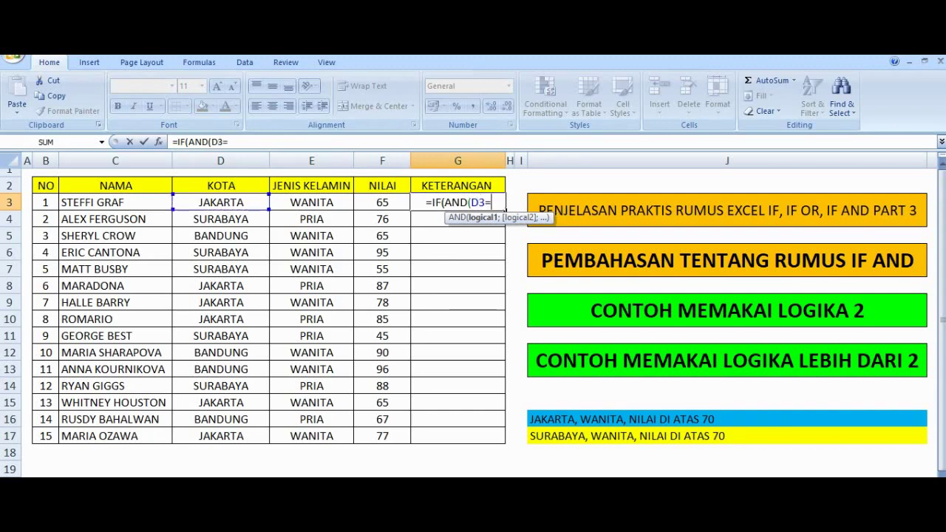
type("\"JAKARTA")
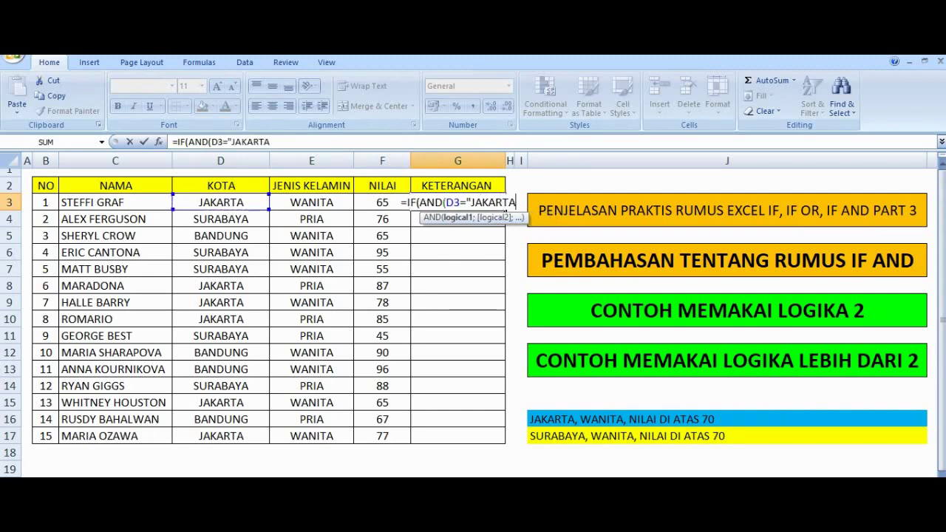
type("\";")
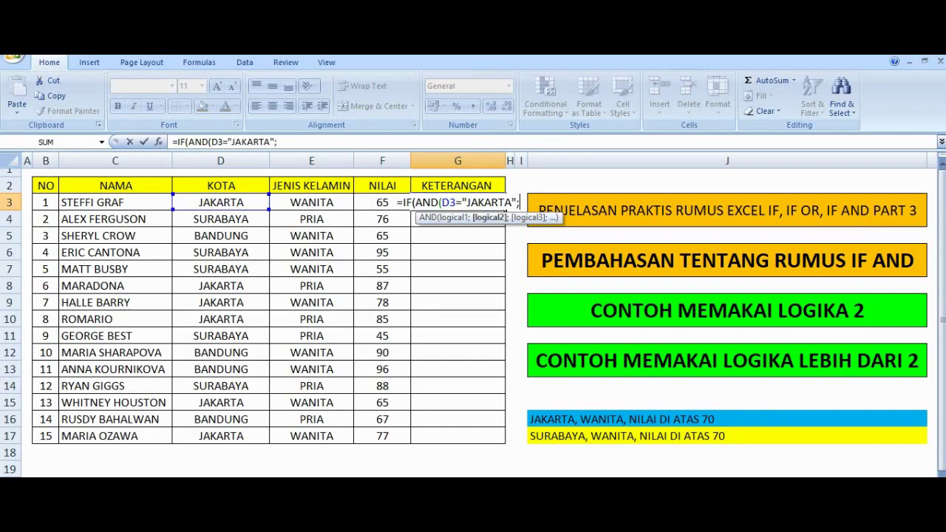
Add E3="WANITA" as the second AND condition in the G3 formula.
left_click(311, 202)
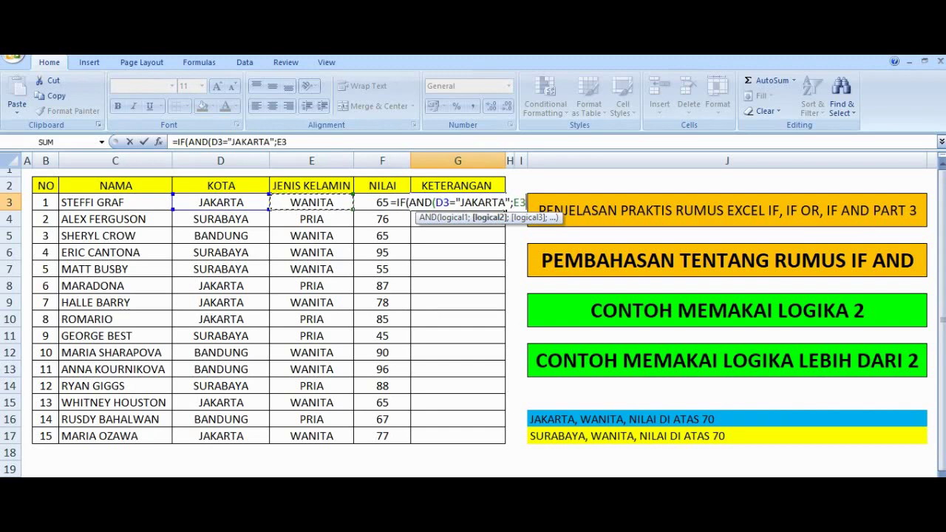
type("=")
type("\"WANITA\"")
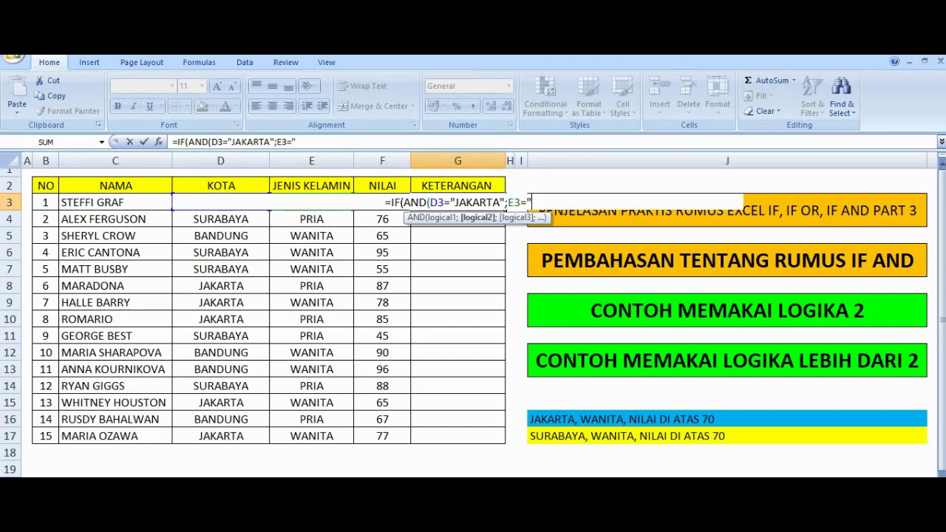
type(";")
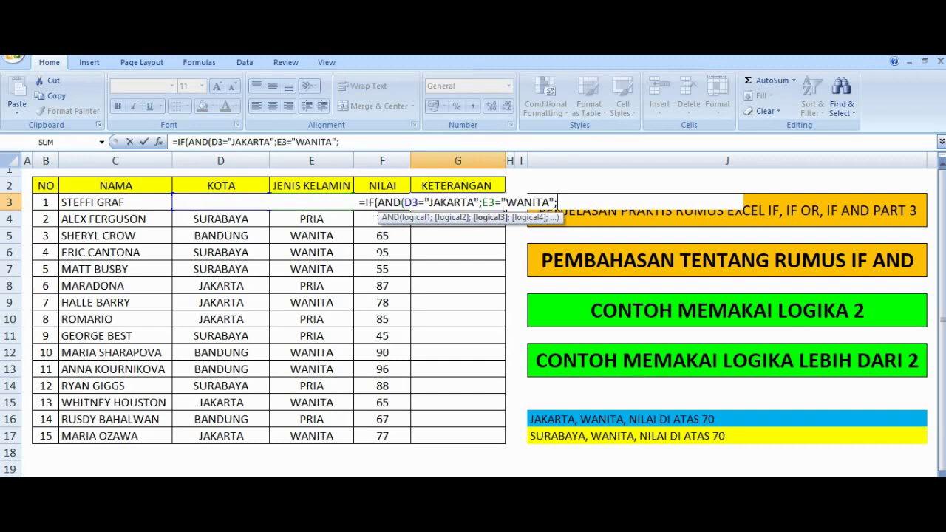
Add F3>70 as the third condition, close the AND, and set the true result to "MASUK 1".
left_click(368, 220)
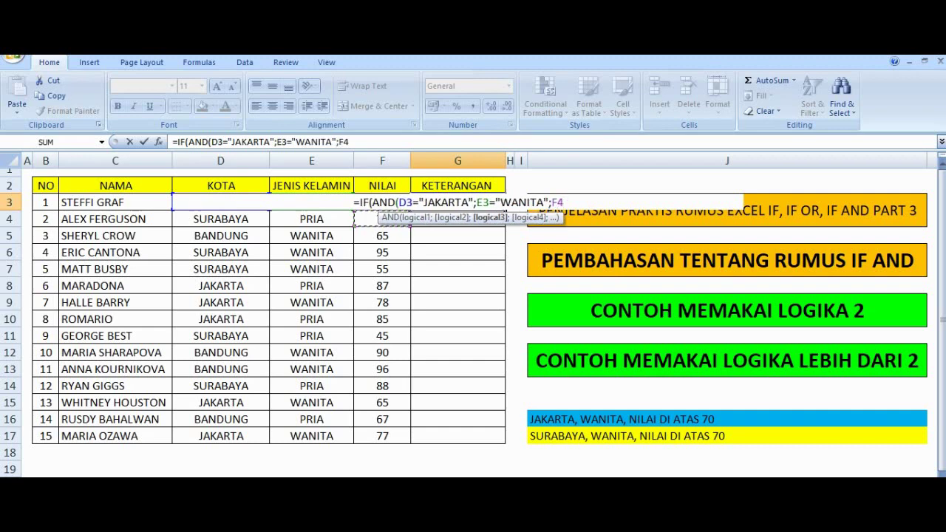
key("Up")
type(">")
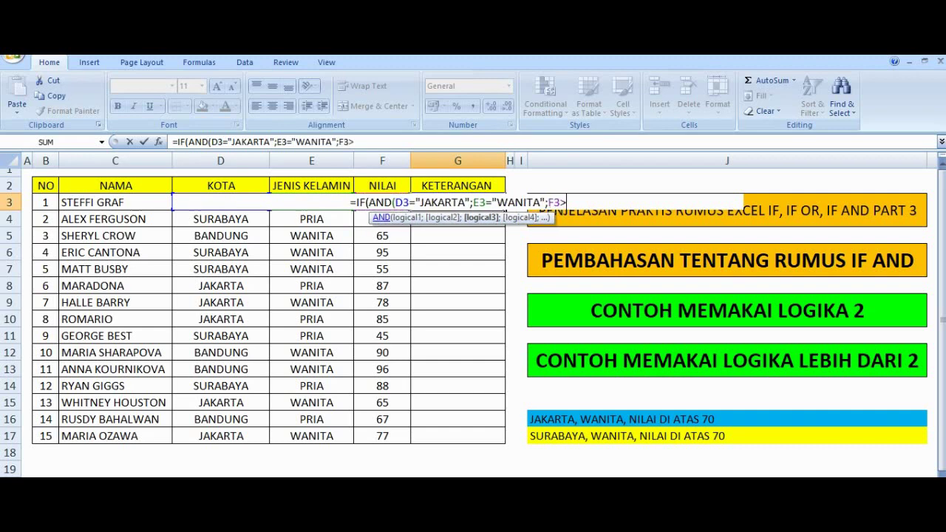
type("70")
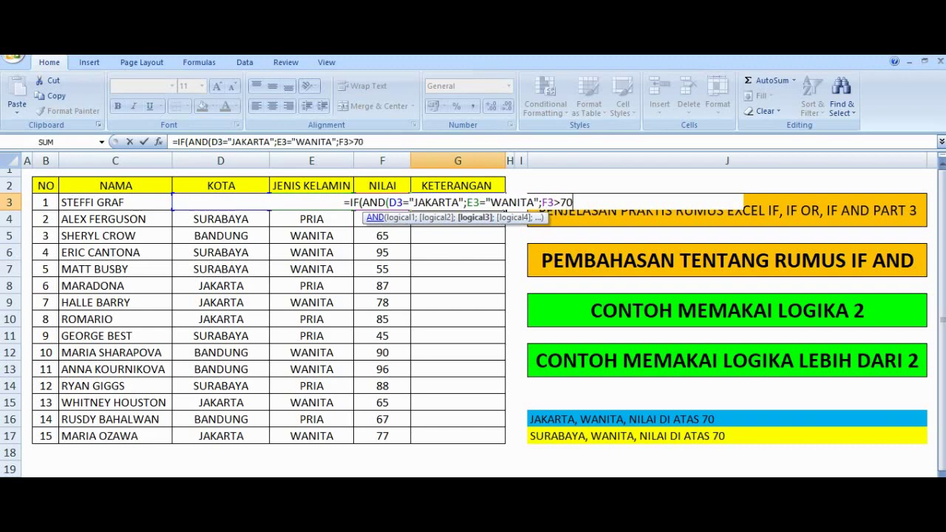
type(");")
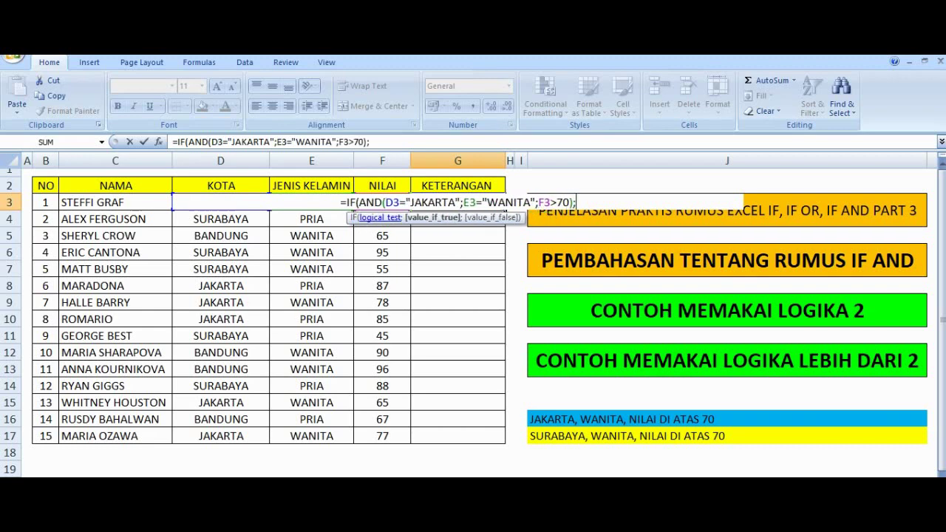
type("\"MASUK")
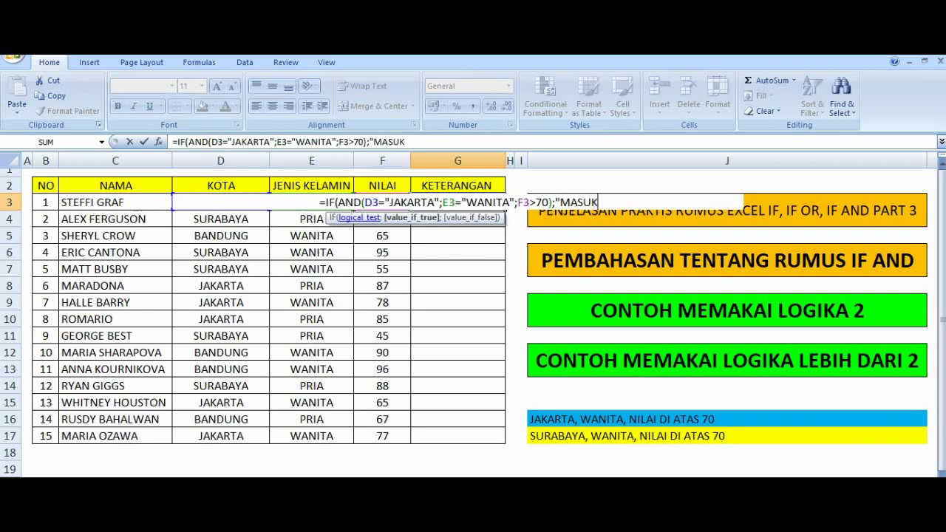
type(" 1\";")
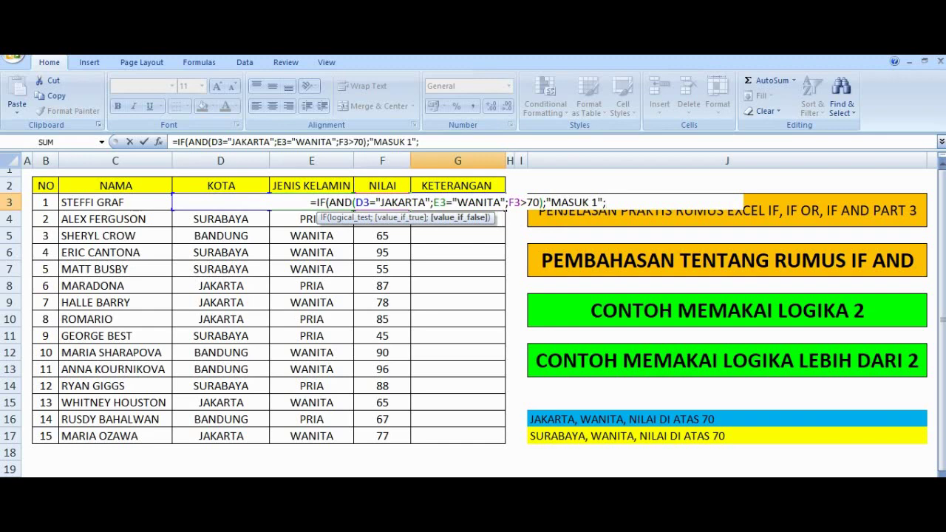
Nest a second IF with AND as the false result in G3, with D3="SURABAYA" as its first condition.
type("IF")
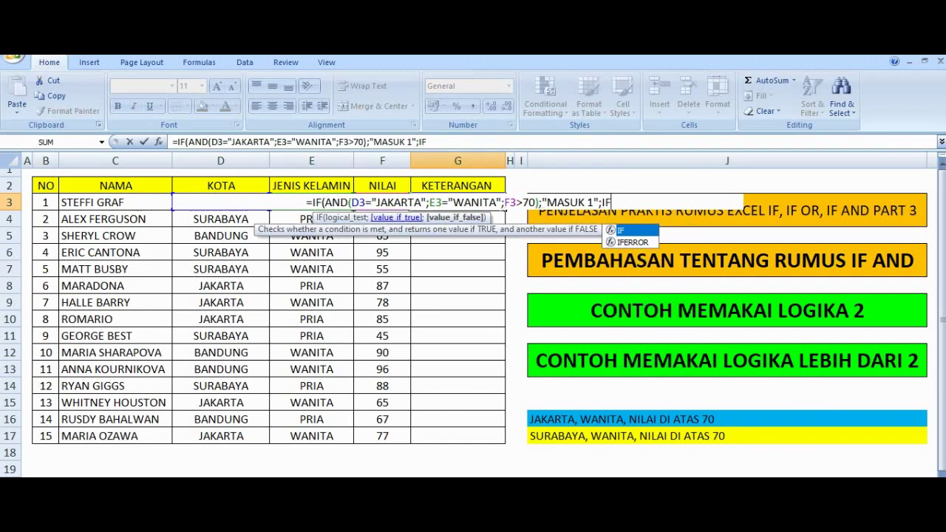
type("(")
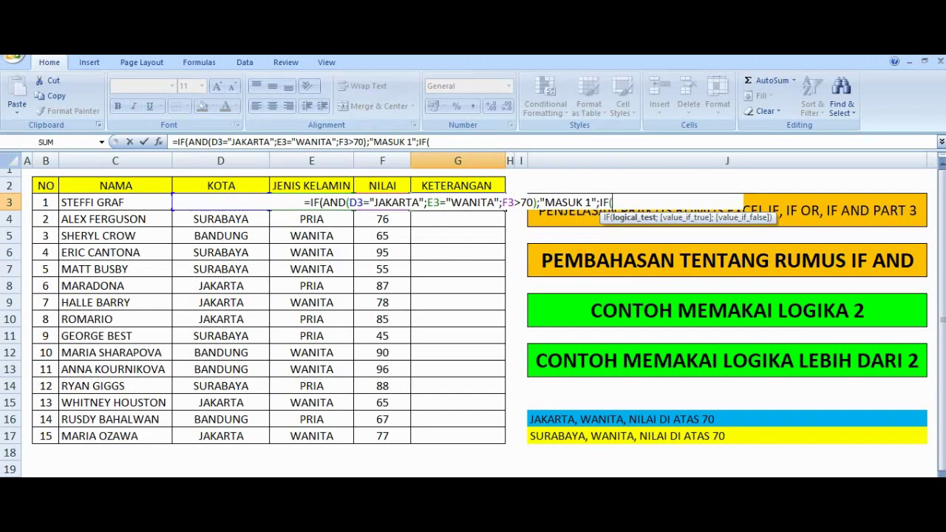
type("AND(")
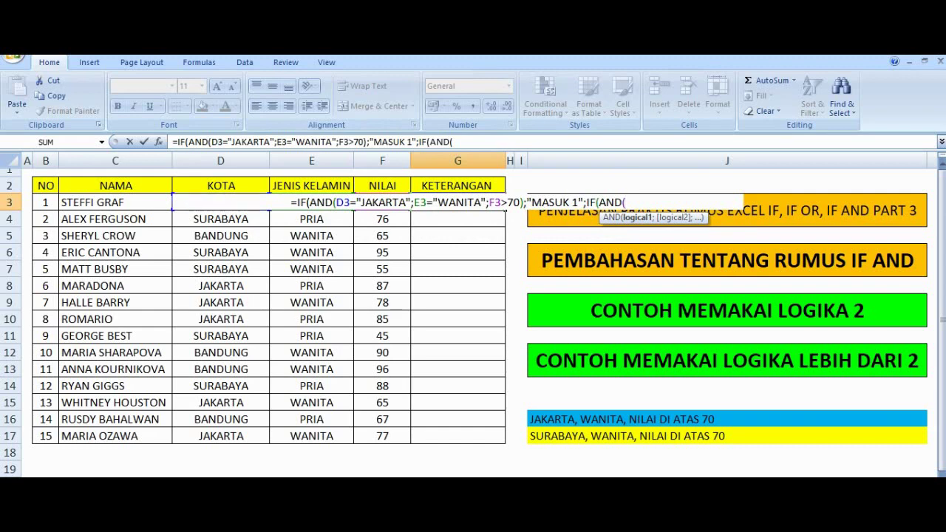
left_click(221, 186)
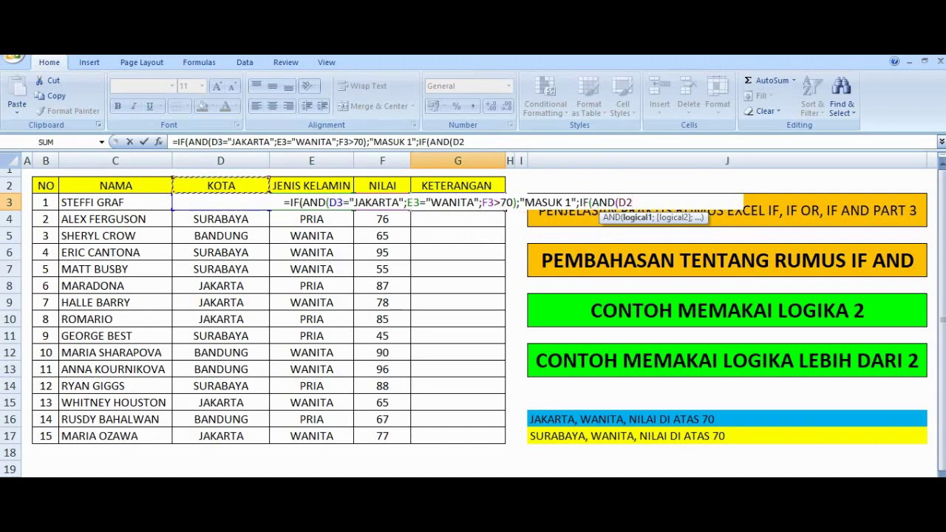
key("Down")
type("=")
type("\"")
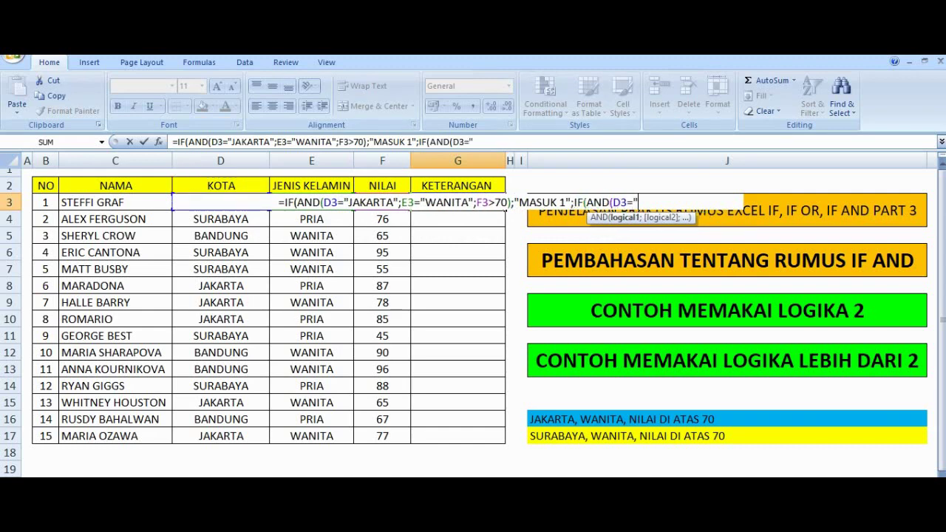
type("SURABAYA\";")
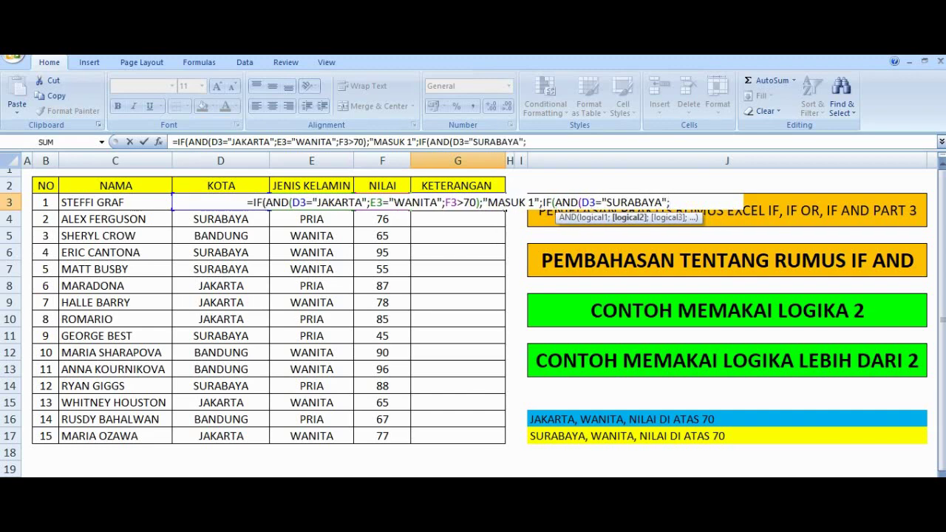
Add the conditions E3="WANITA" and F3>70 to the nested AND in the G3 formula.
left_click(311, 220)
key("Up")
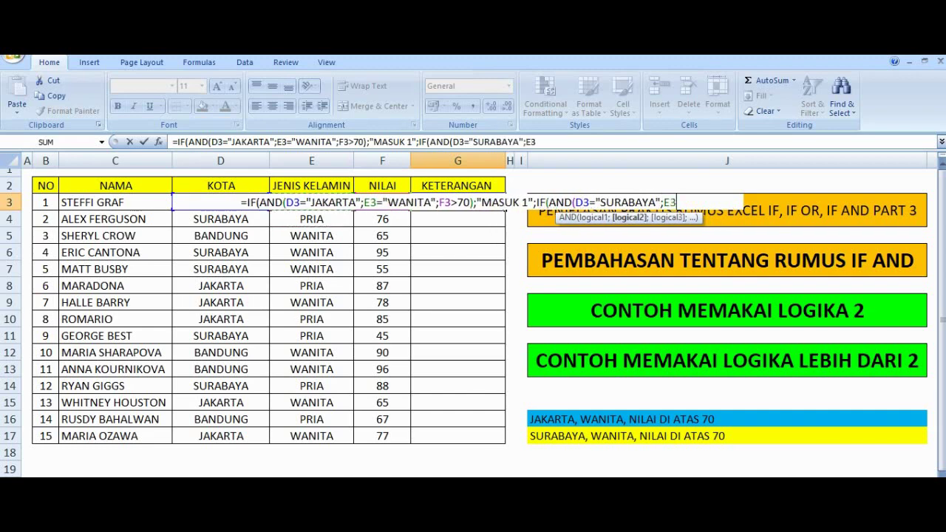
type("=\"WANITA")
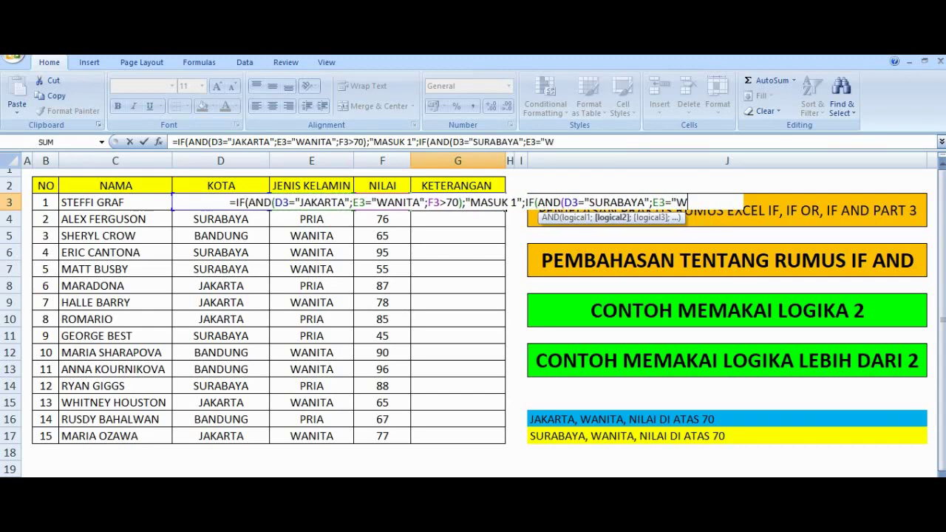
type("\";")
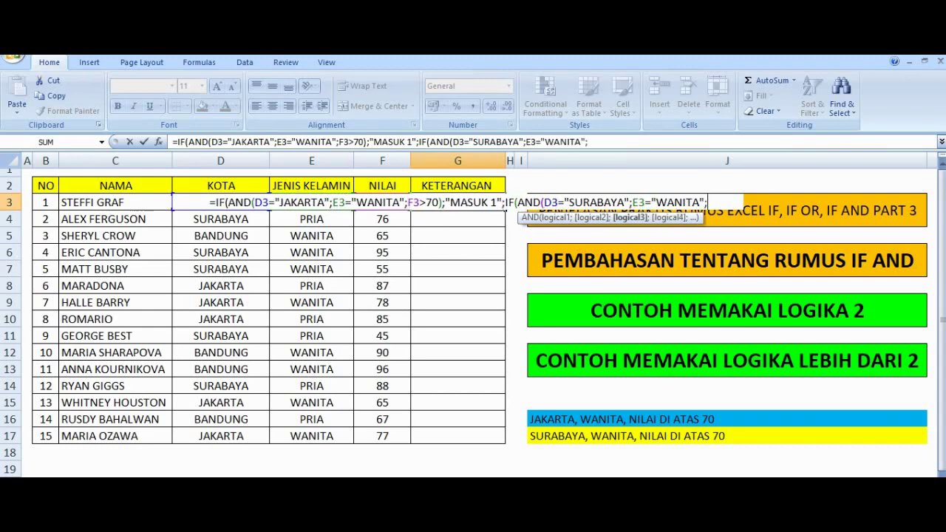
left_click(383, 219)
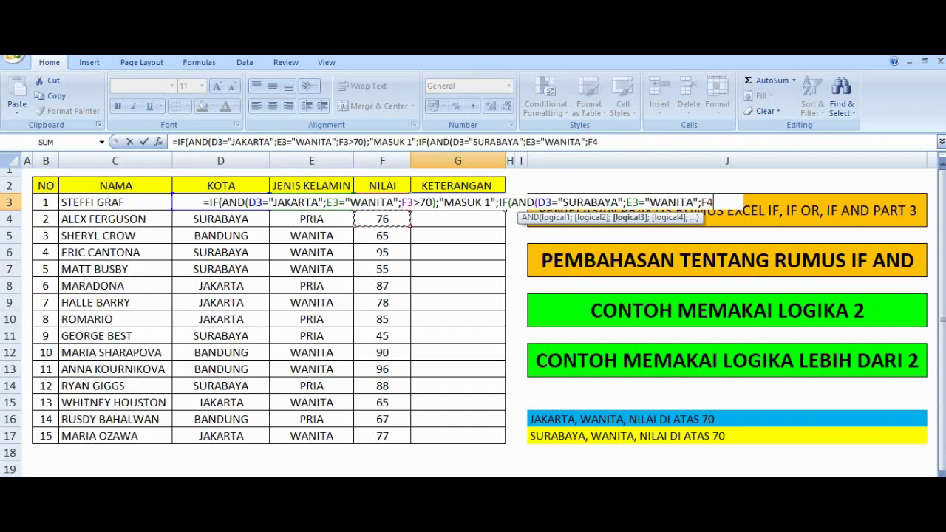
key("Up")
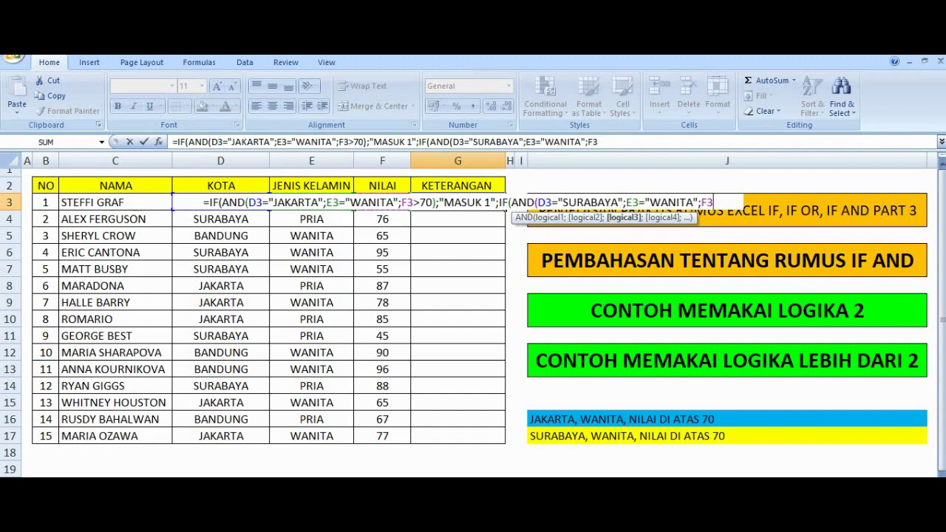
type(">70")
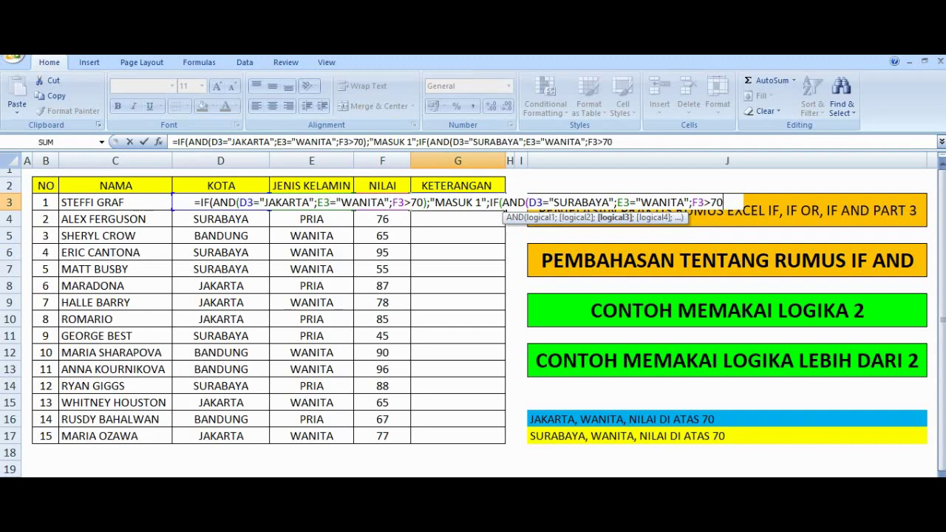
Complete the nested IF with results "MASUK 2" and "TIDAK MASUK", and enter the formula with the proposed parenthesis correction.
type(");\"MASUK")
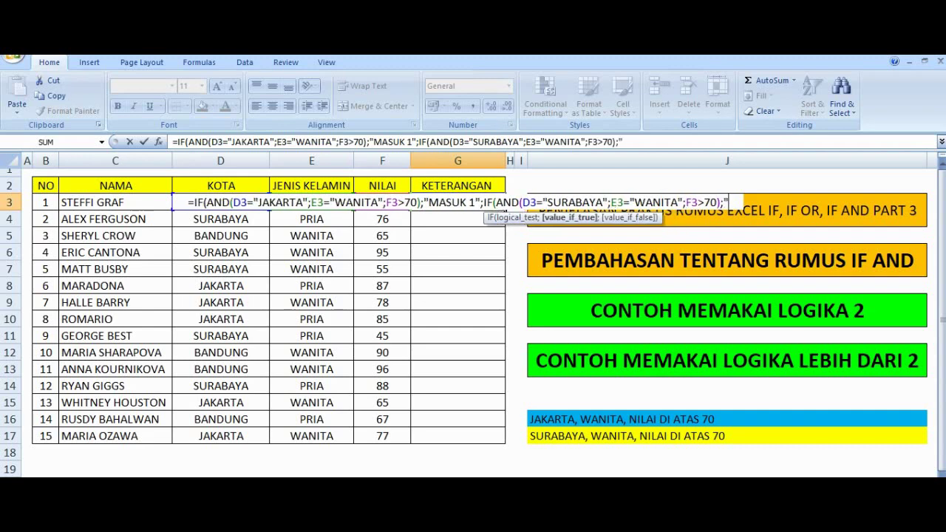
type(" 2\";\"")
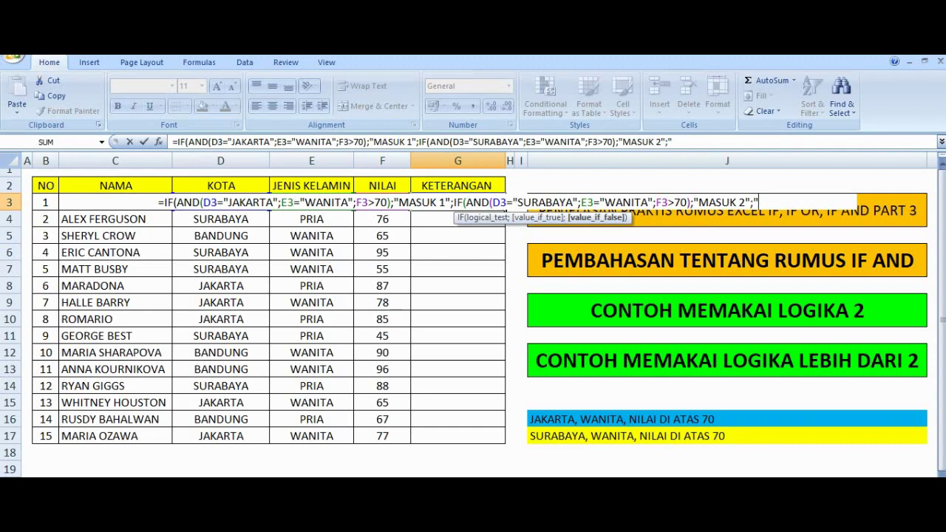
type("TIDAK MASUK\"")
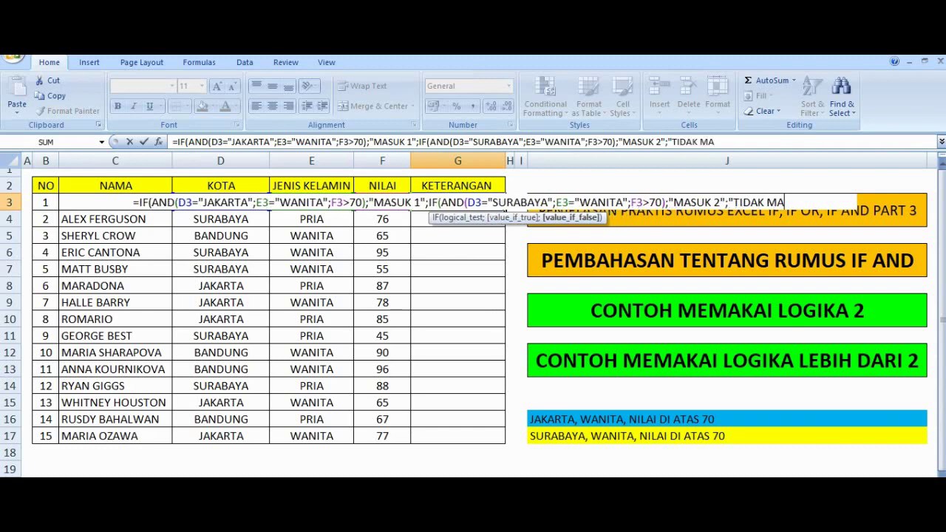
key("Return")
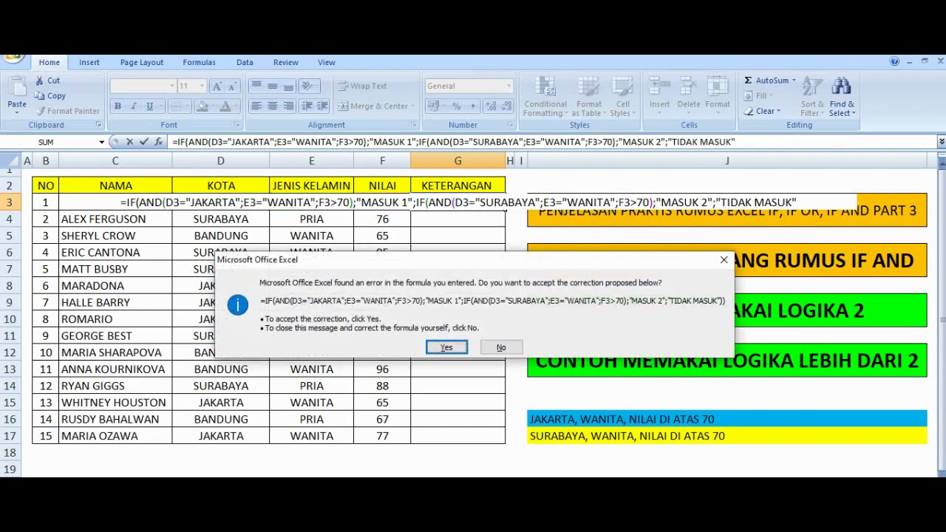
key("Return")
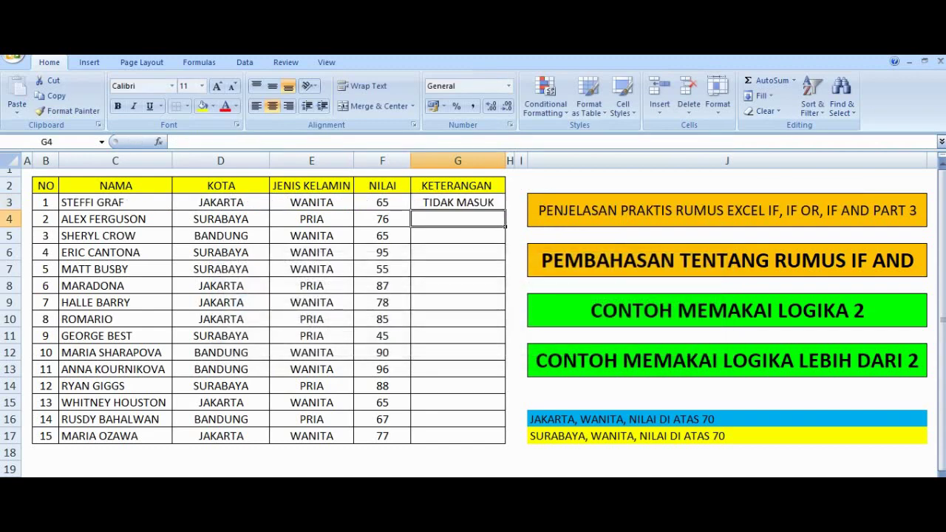
Fill the G3 formula down the KETERANGAN column through G17.
left_click(457, 203)
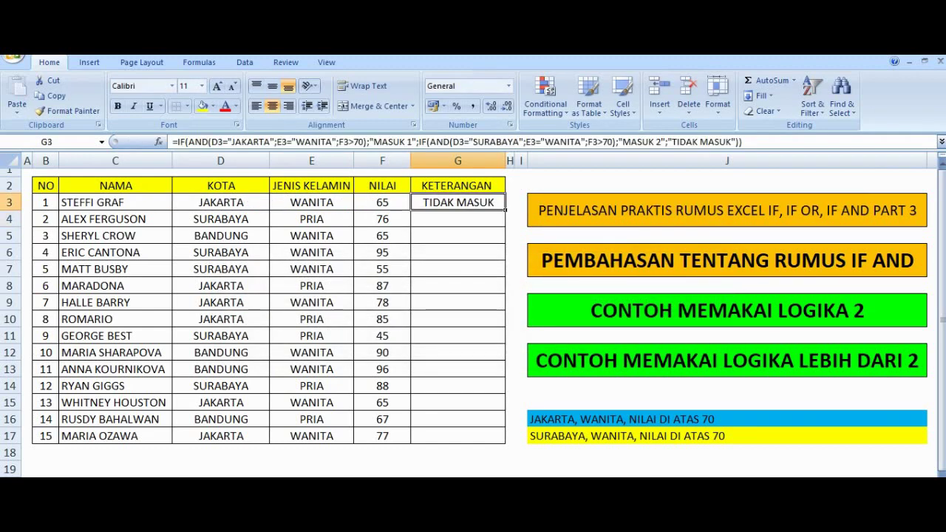
double_click(505, 209)
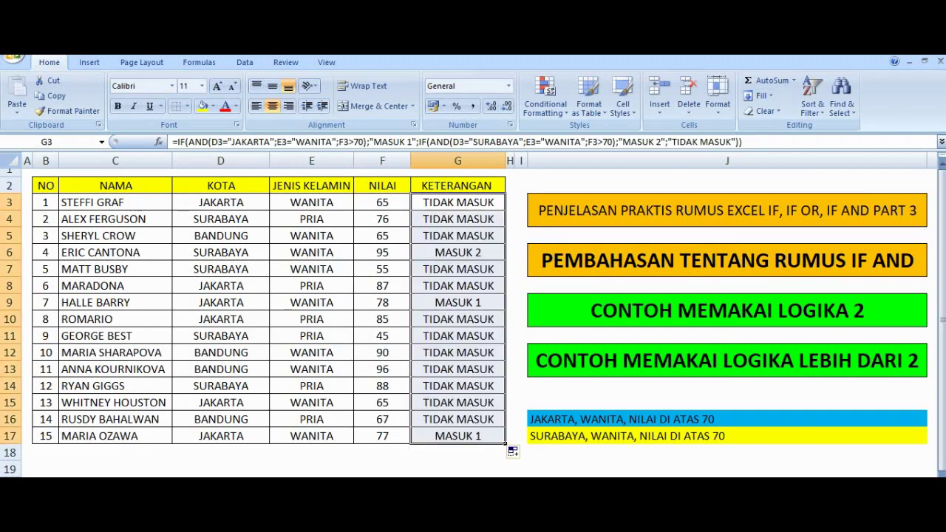
Fill the two "MASUK 1" rows, B9:G9 and B17:G17, with yellow.
left_click_drag(45, 302, 505, 305)
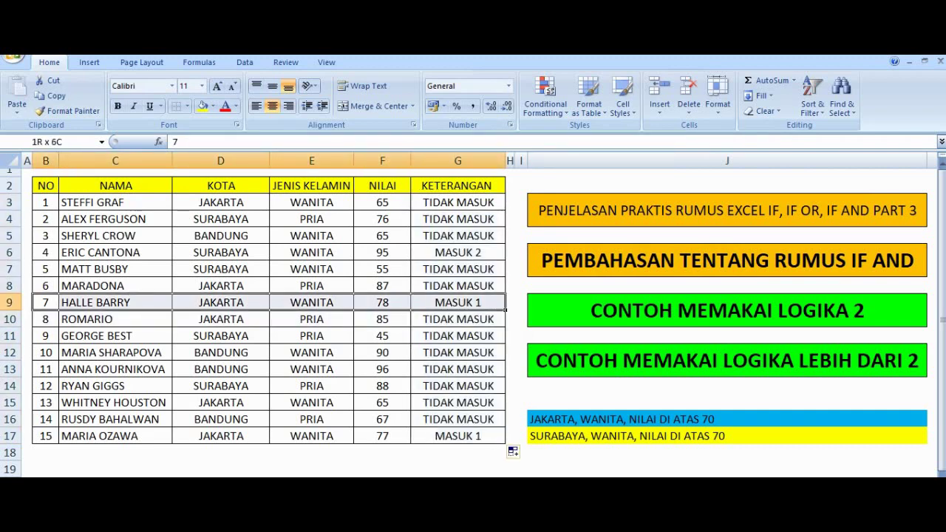
left_click_drag(46, 436, 506, 436)
left_click(203, 105)
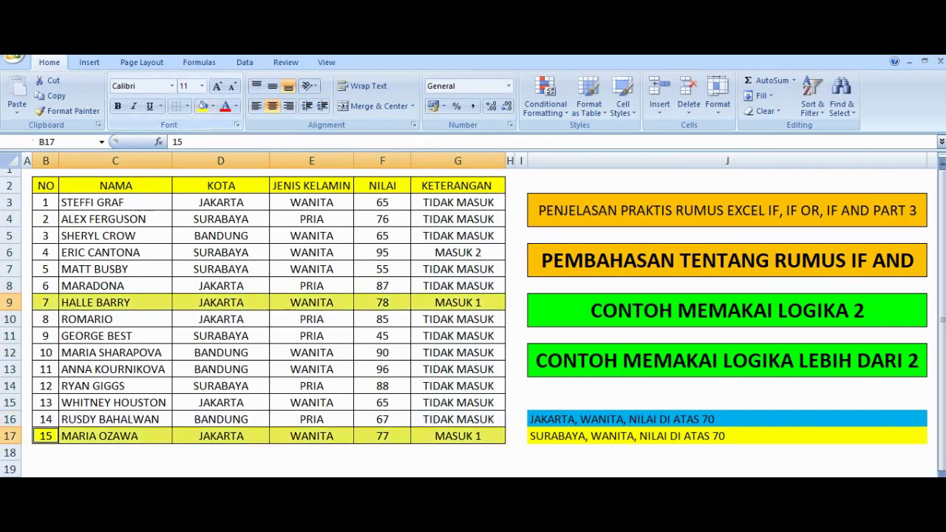
Fill the "MASUK 2" row, B6:G6, with yellow.
left_click_drag(45, 252, 506, 254)
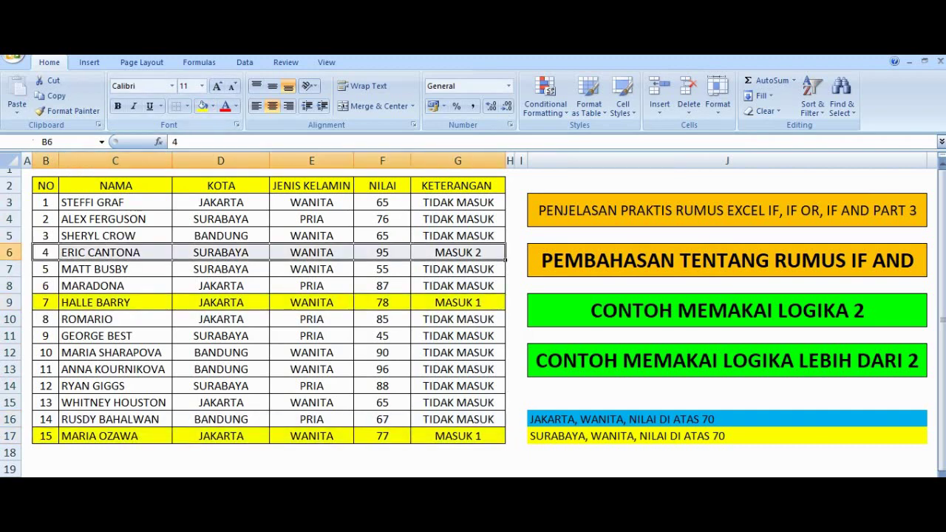
left_click(203, 106)
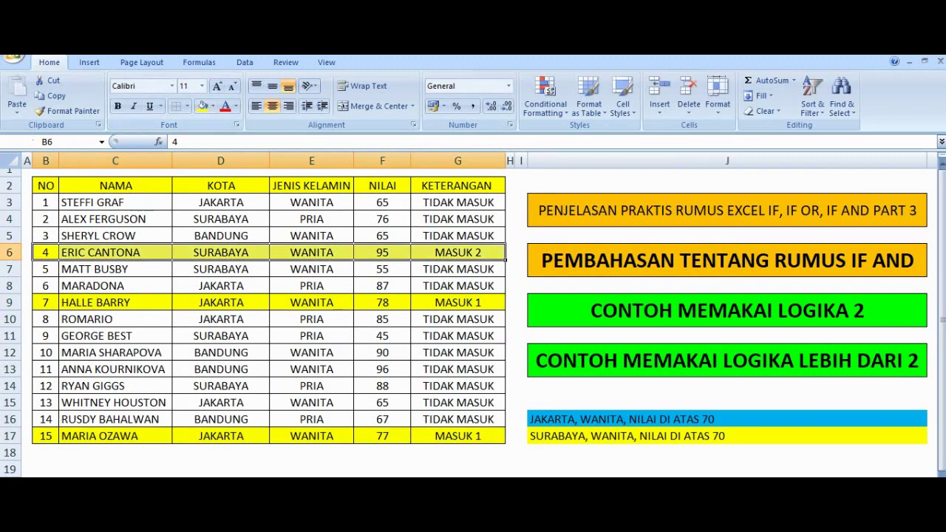
Examine the KETERANGAN formulas in G3, G9, G17 and G6 against the city, gender and score data in their rows.
left_click(458, 202)
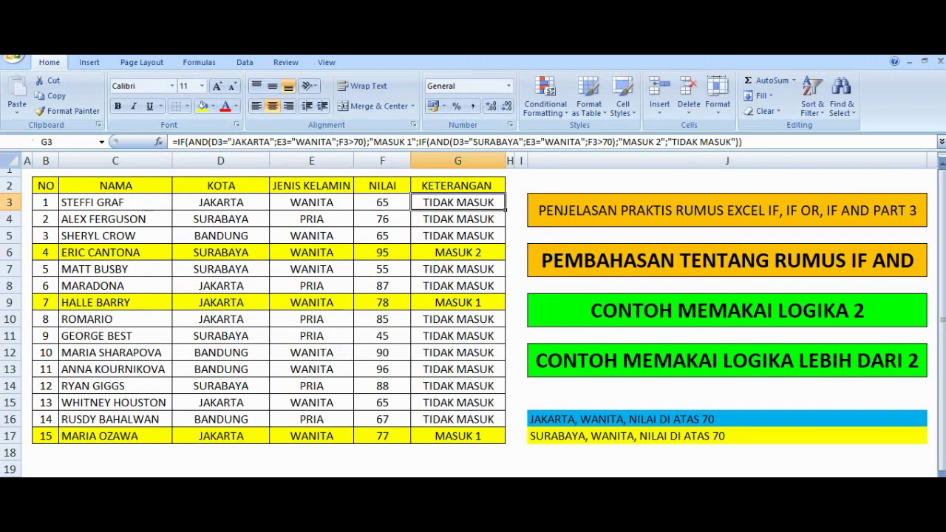
left_click(458, 302)
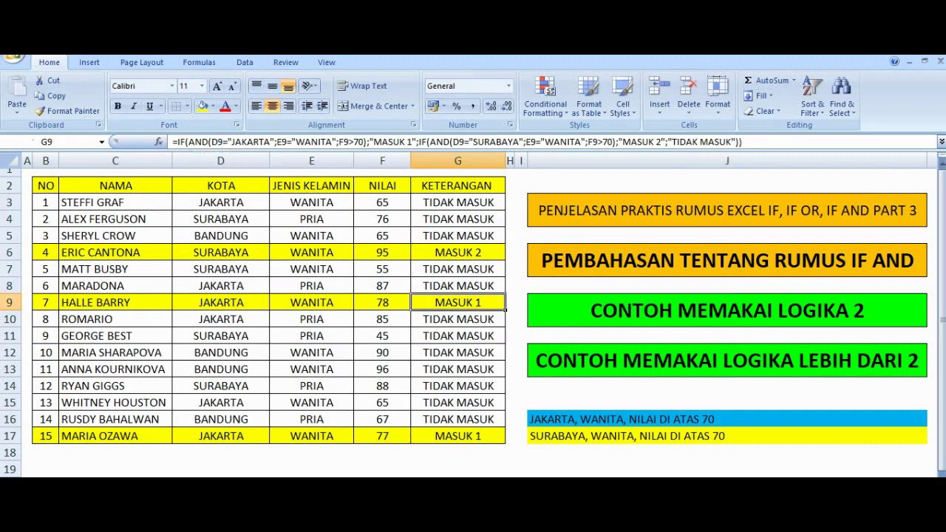
left_click_drag(100, 436, 458, 436)
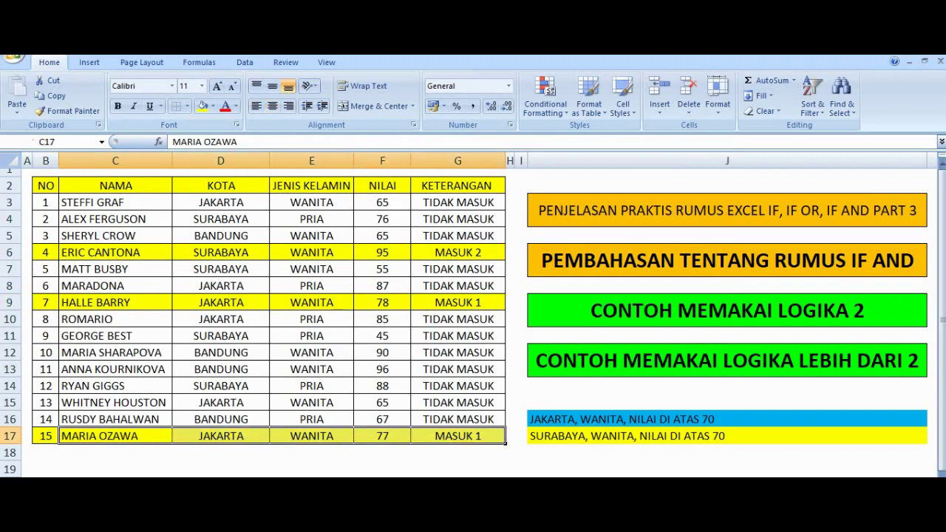
left_click(458, 436)
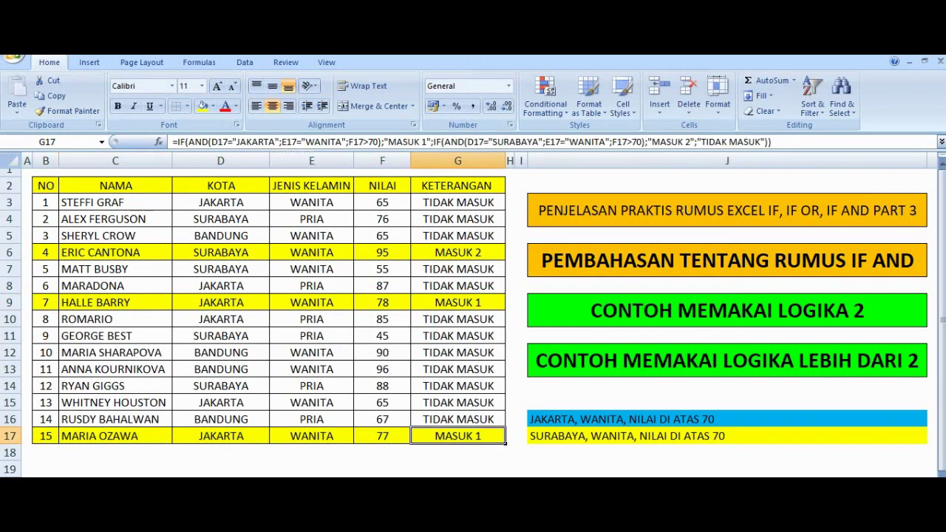
left_click(459, 253)
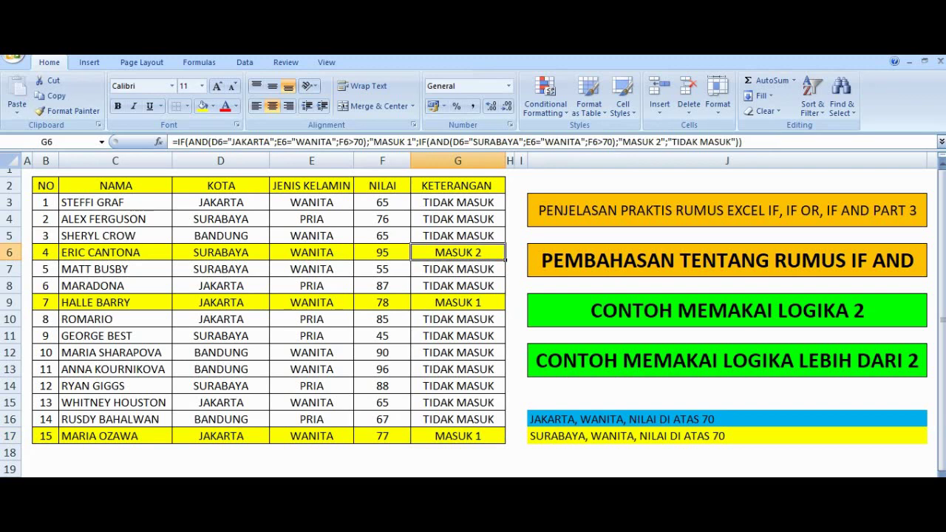
left_click(115, 252)
left_click_drag(352, 252, 473, 252)
left_click(382, 253)
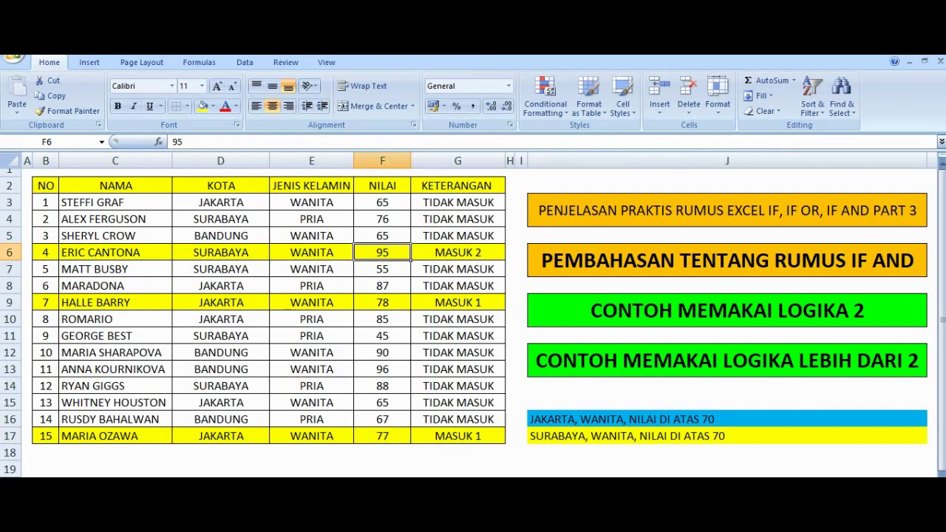
left_click(457, 252)
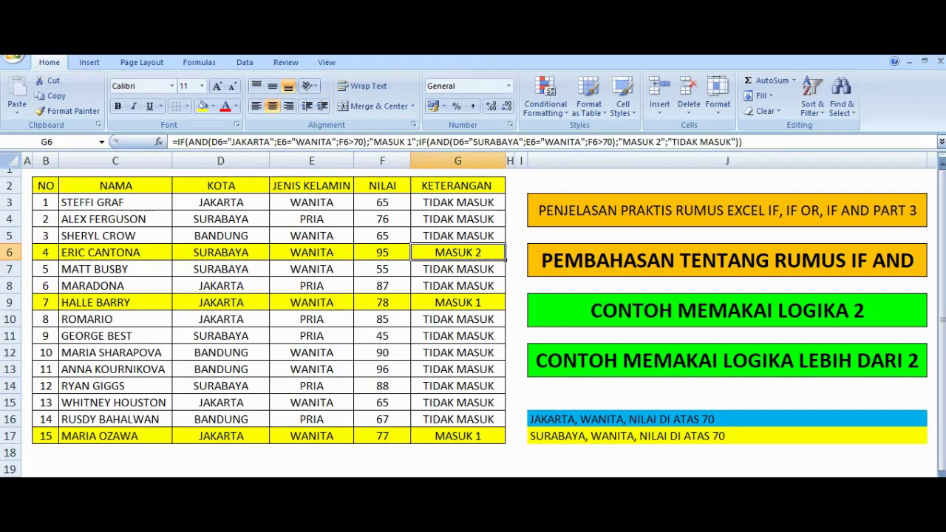
Set the NILAI score in F6 to 65 and check the KETERANGAN result in G6.
left_click(382, 253)
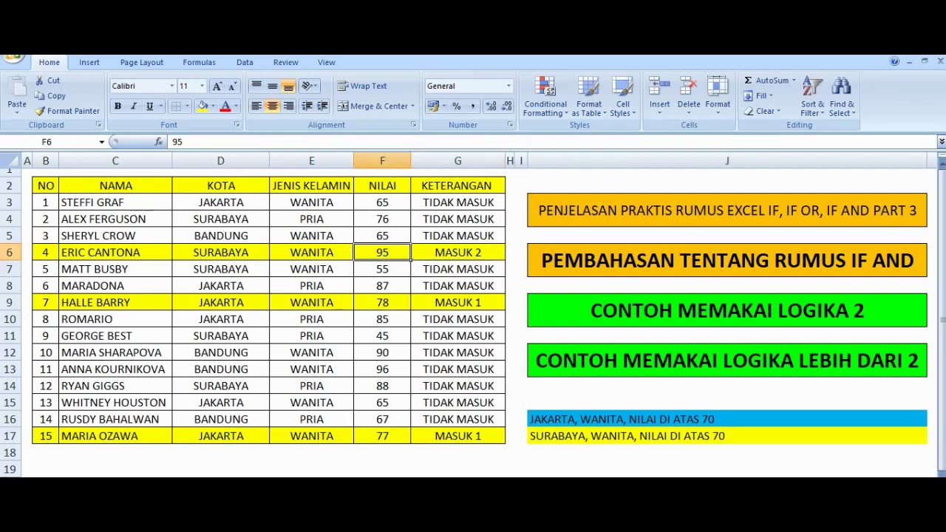
type("65")
key("Return")
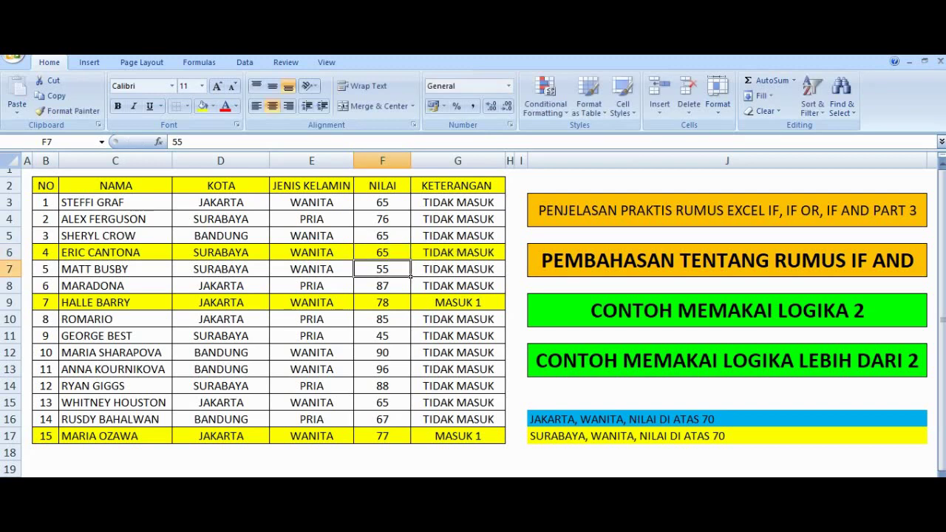
left_click(459, 253)
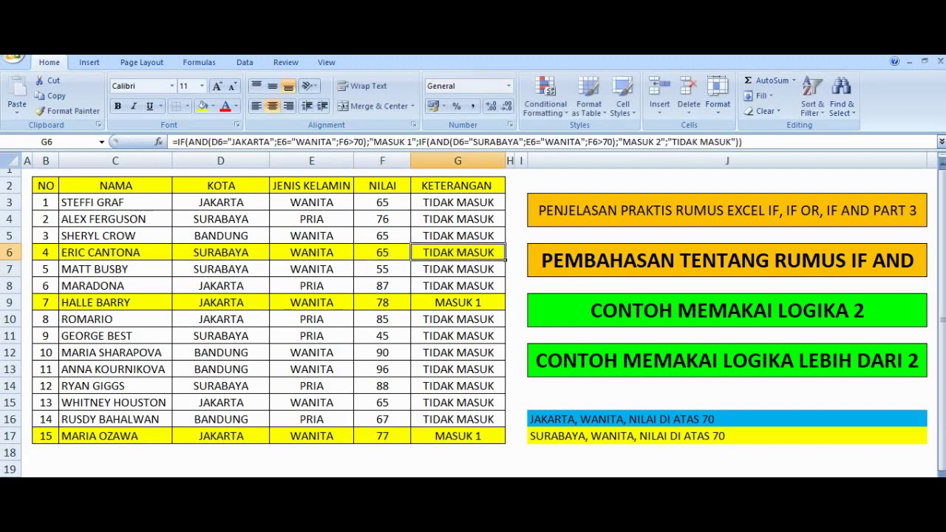